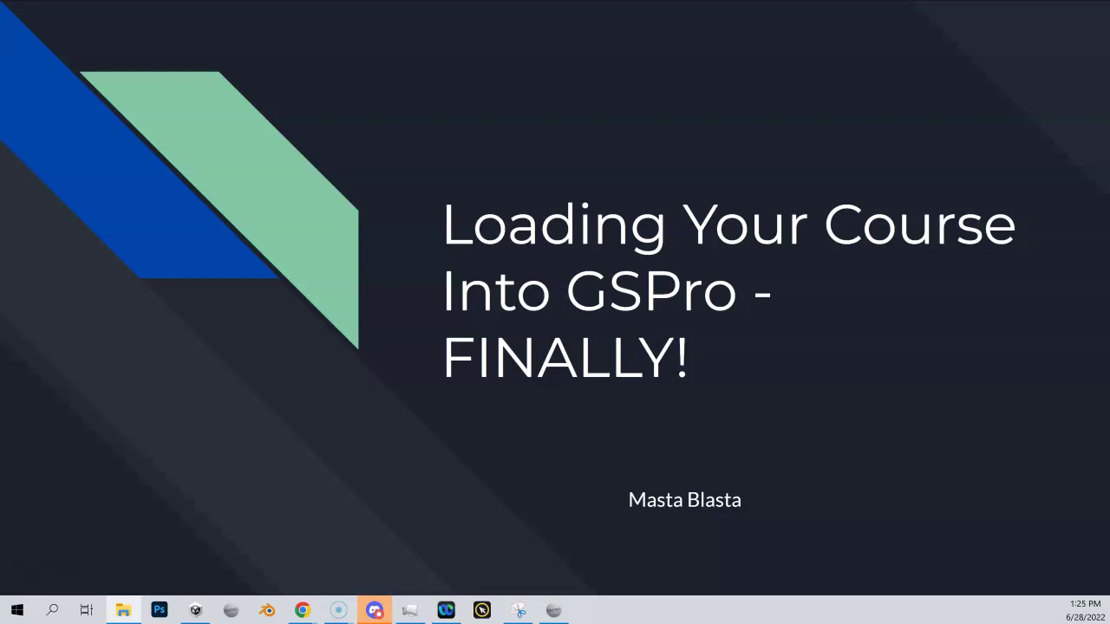
# Step: Open File Explorer and browse Data (D:) > OneDrive > OPCD Backup > Built Courses
pyautogui.click(123, 611)
pyautogui.moveTo(309, 162); pyautogui.dragTo(447, 65)
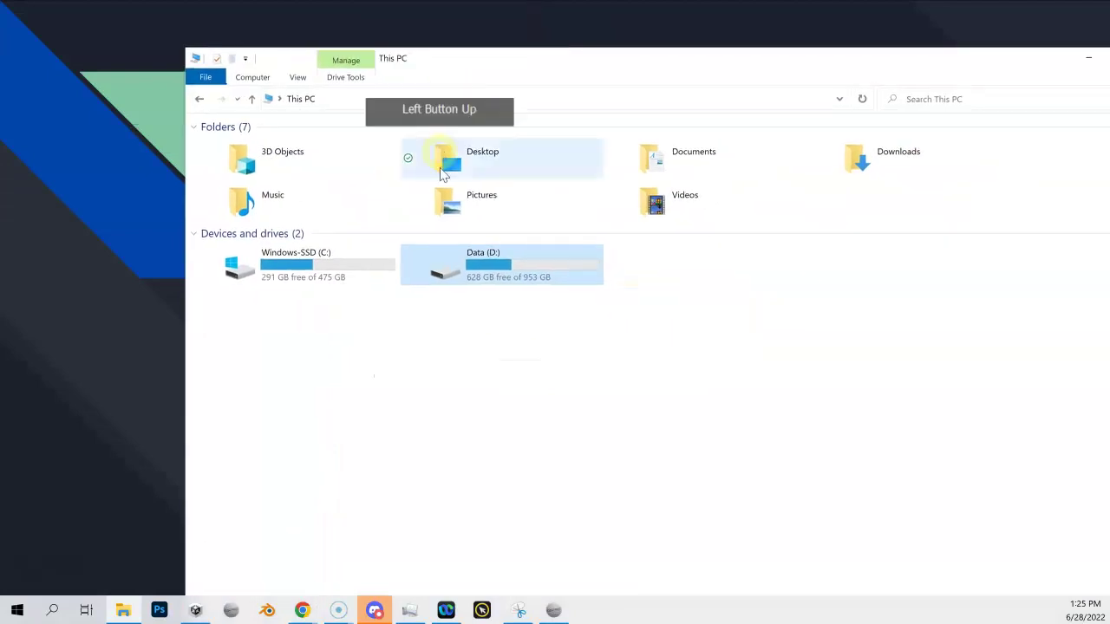
pyautogui.doubleClick(489, 278)
pyautogui.doubleClick(258, 175)
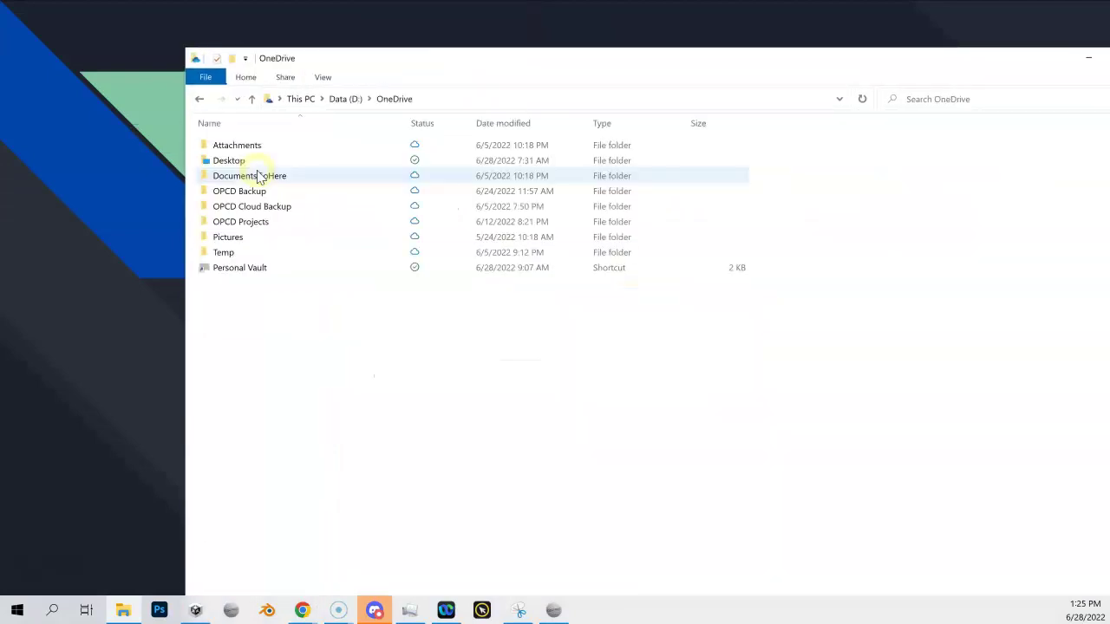
pyautogui.doubleClick(254, 191)
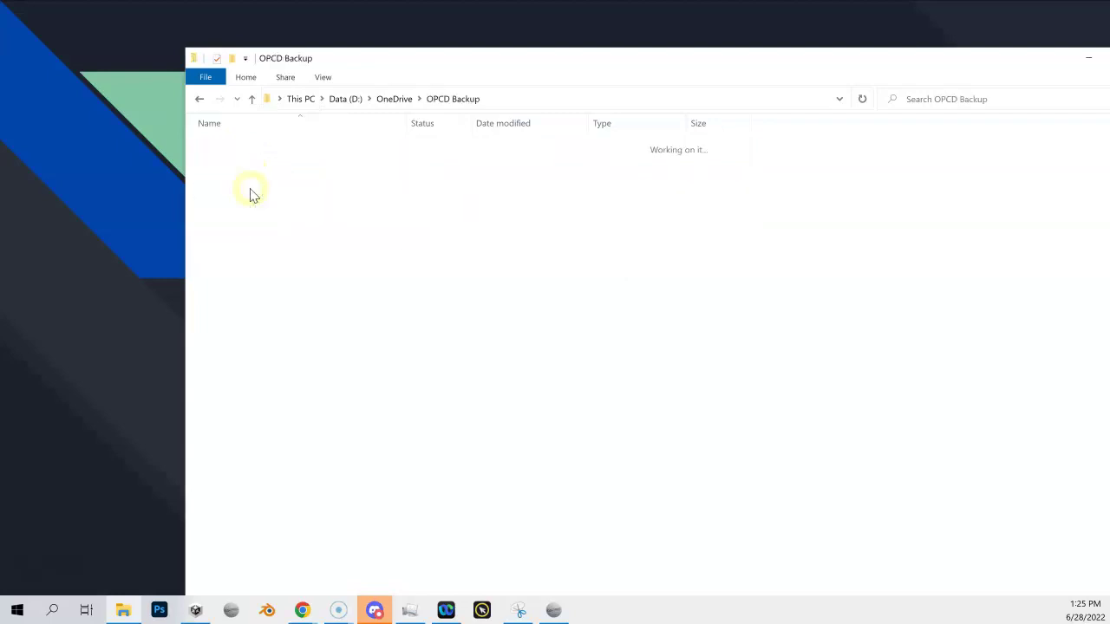
pyautogui.doubleClick(246, 145)
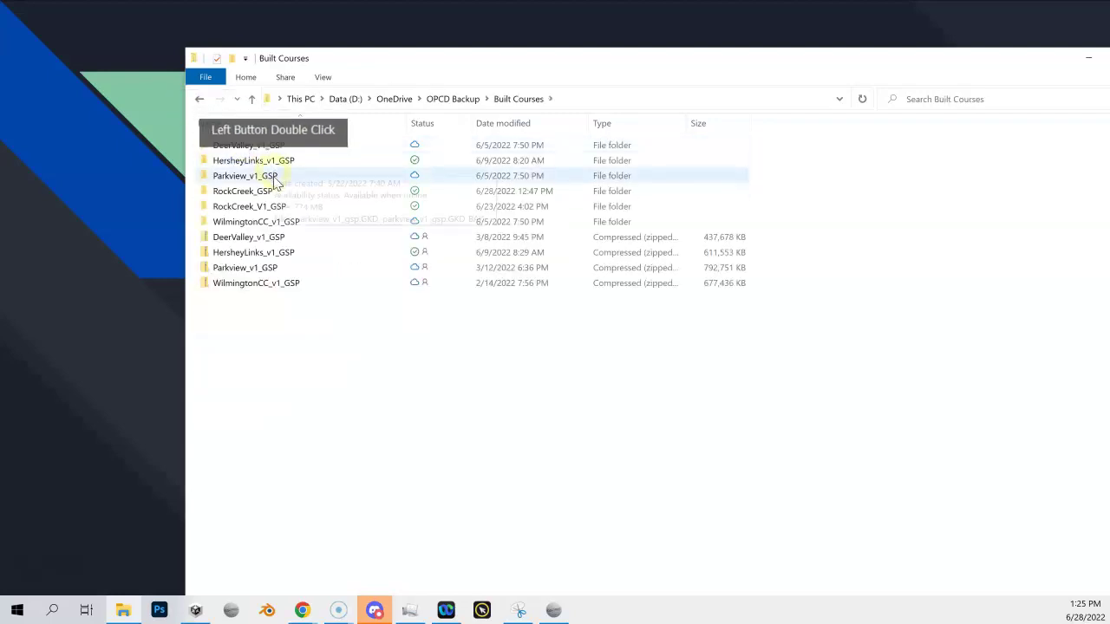
# Step: Open RockCreek_GSP to check its five files, then go back up to Built Courses
pyautogui.click(271, 193)
pyautogui.doubleClick(270, 193)
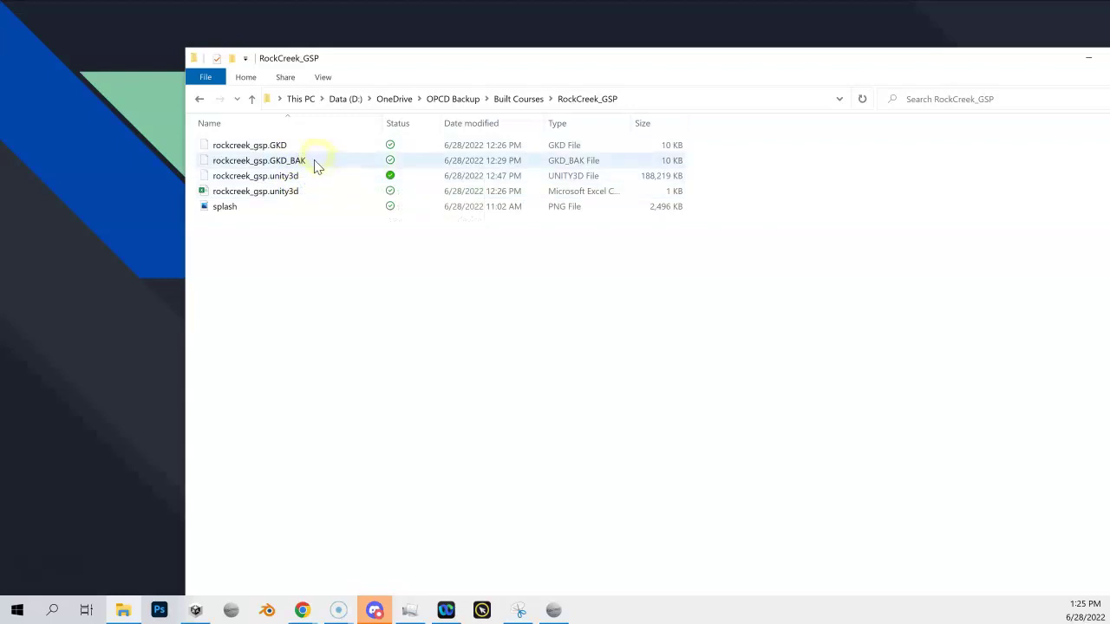
pyautogui.click(253, 100)
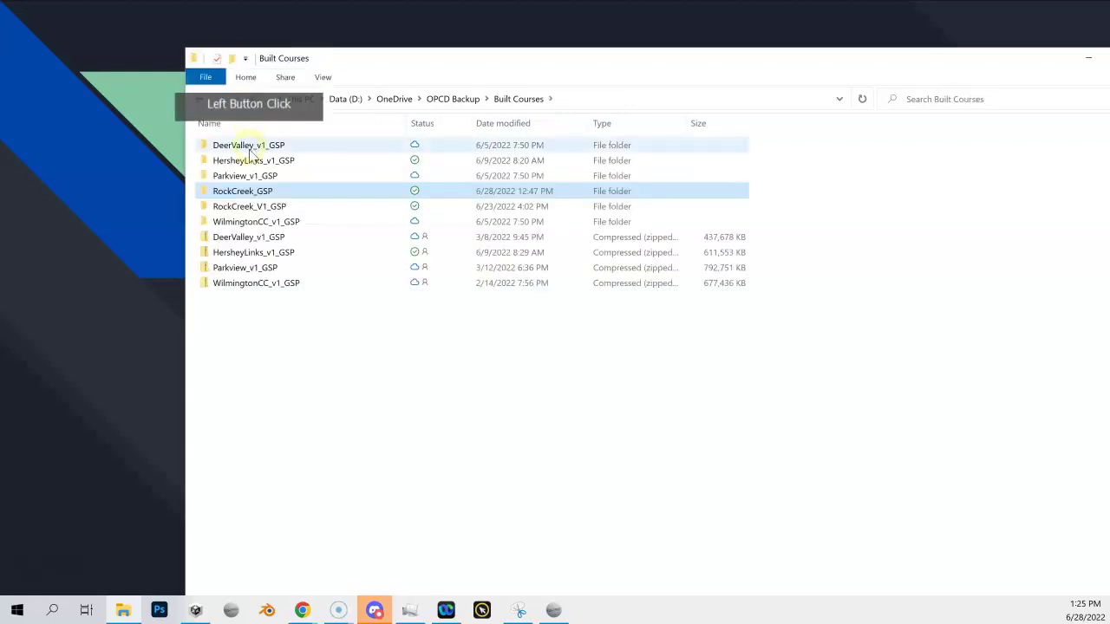
# Step: Copy the RockCreek_GSP folder and go back up to Data (D:)
pyautogui.rightClick(248, 198)
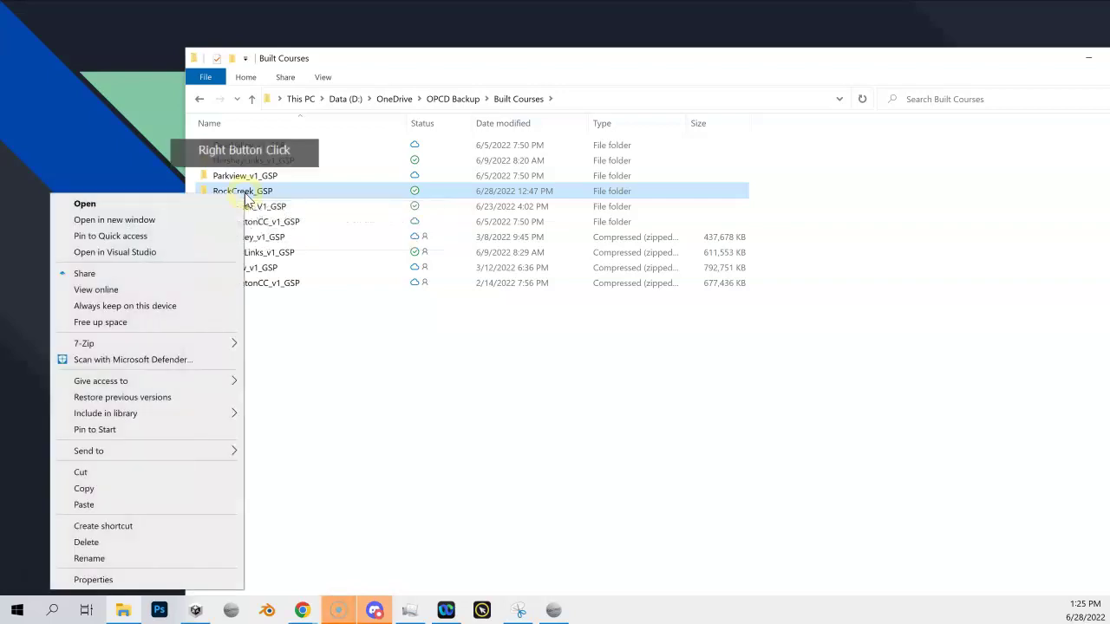
pyautogui.click(141, 488)
pyautogui.click(252, 99)
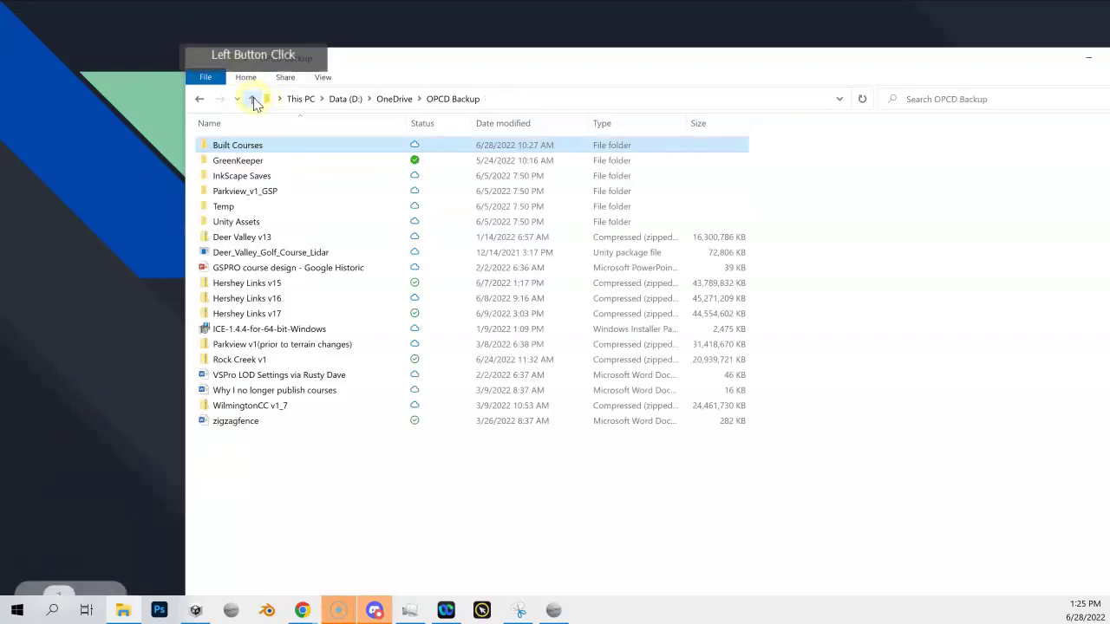
pyautogui.click(252, 99)
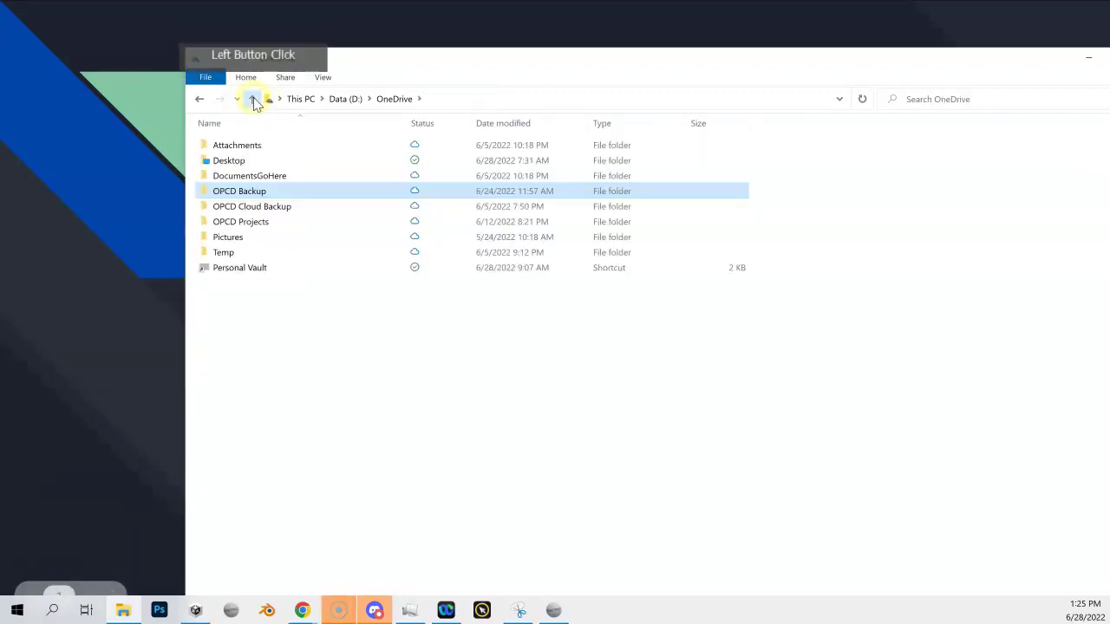
pyautogui.click(252, 99)
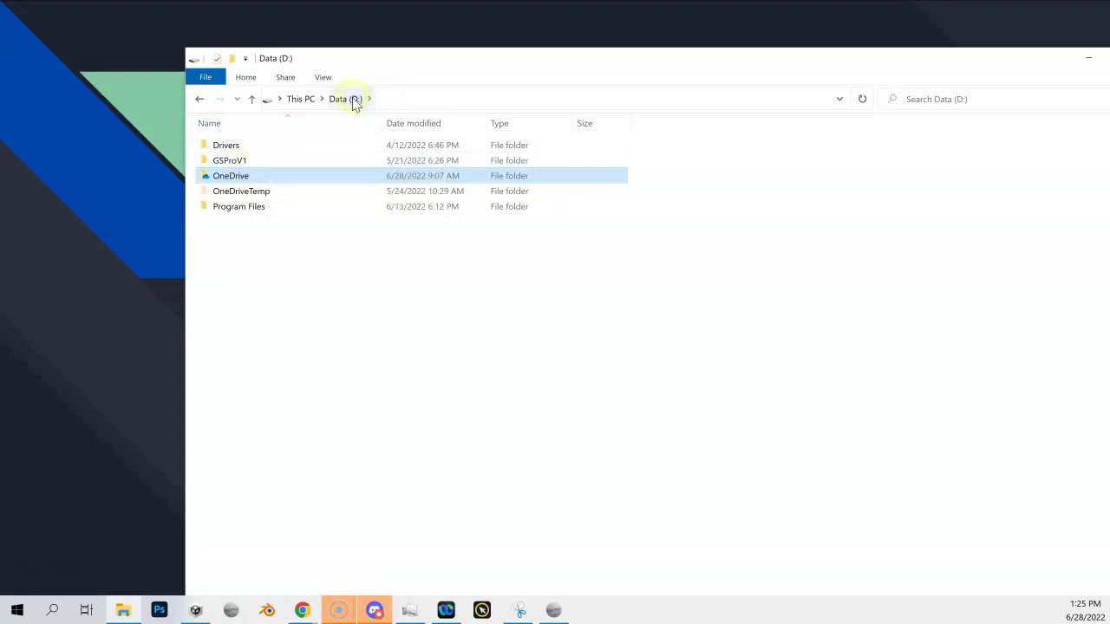
# Step: Open GSPro's Courses folder at GSProV1\Core\GSP\Courses, ready for pasting
pyautogui.doubleClick(222, 163)
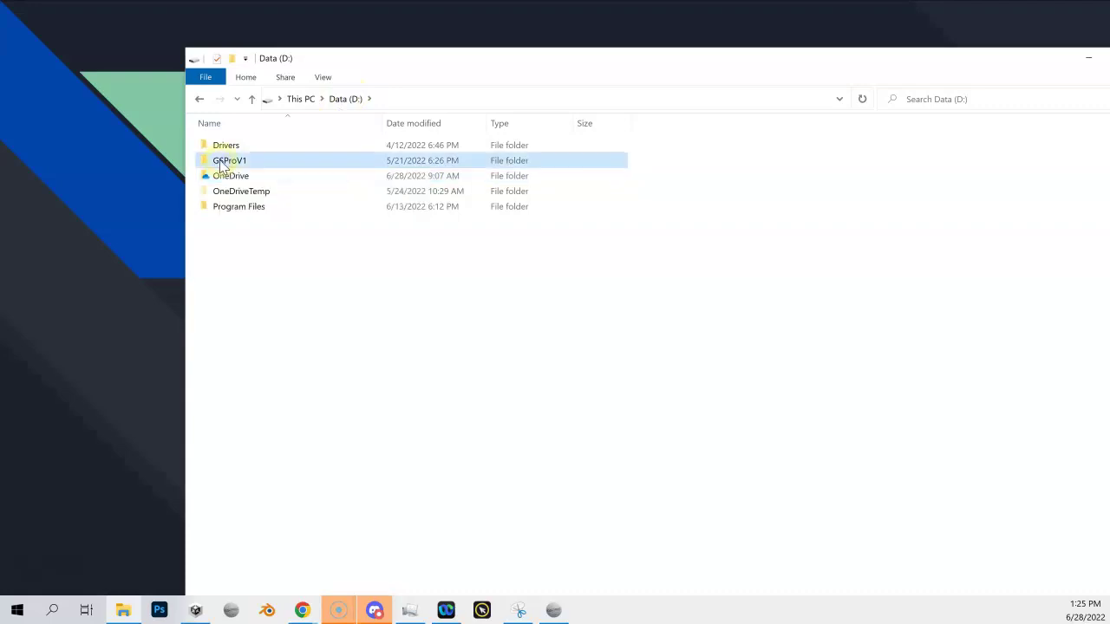
pyautogui.click(222, 144)
pyautogui.doubleClick(222, 145)
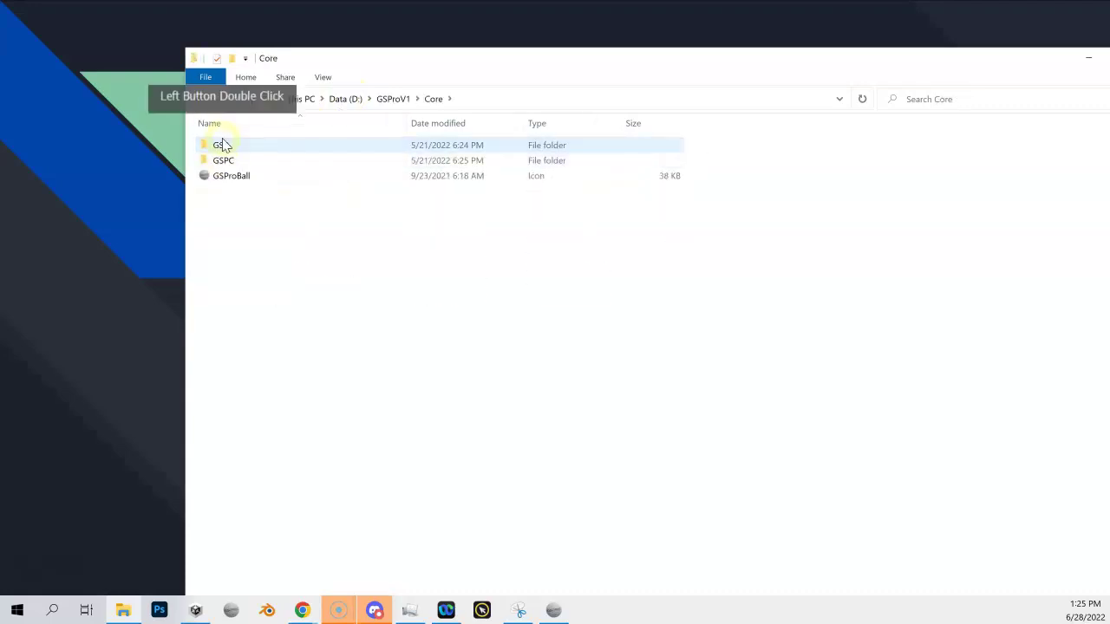
pyautogui.doubleClick(222, 145)
pyautogui.click(224, 147)
pyautogui.doubleClick(224, 147)
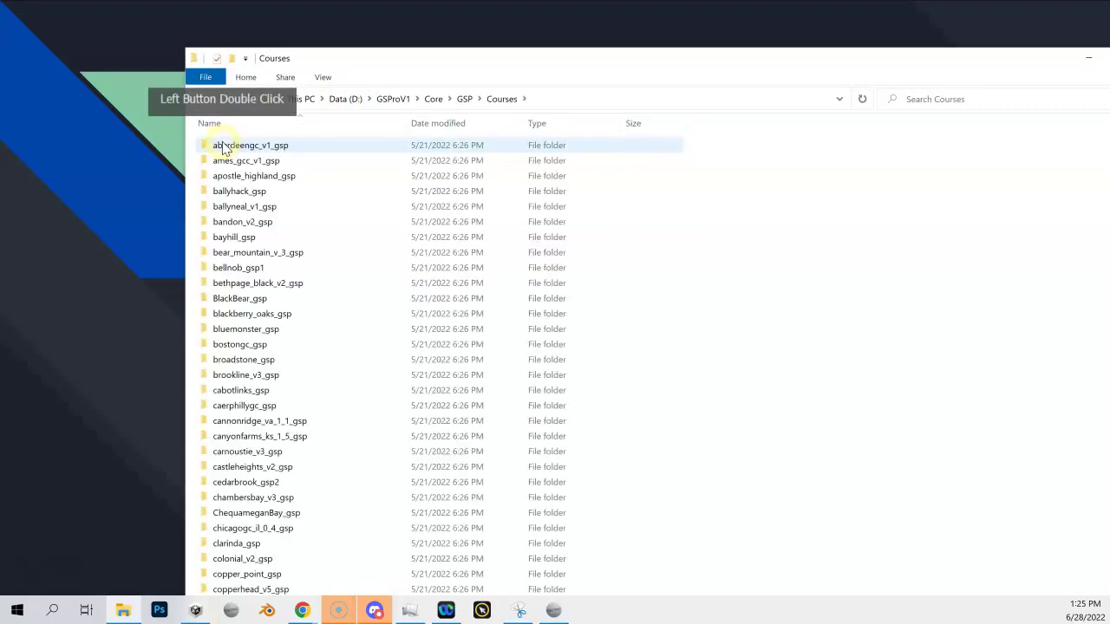
pyautogui.scroll(-3, 296, 276)
pyautogui.scroll(-11, 296, 276)
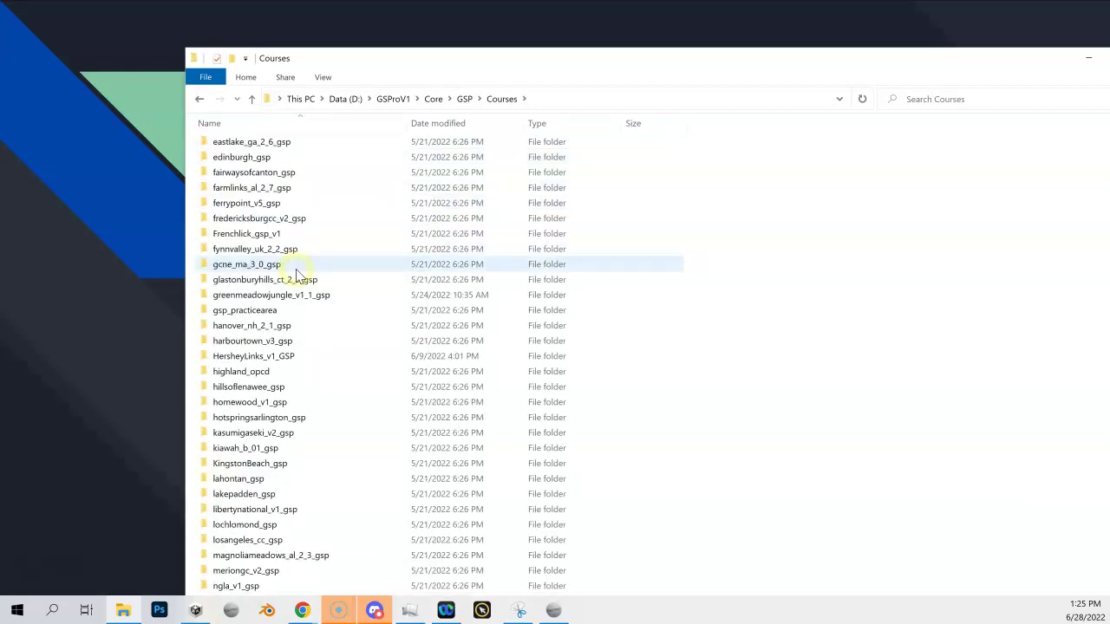
pyautogui.click(346, 283)
# Step: Paste RockCreek_GSP into Courses, replacing the existing files, and open it to verify its contents
pyautogui.hotkey('ctrl', 'v')
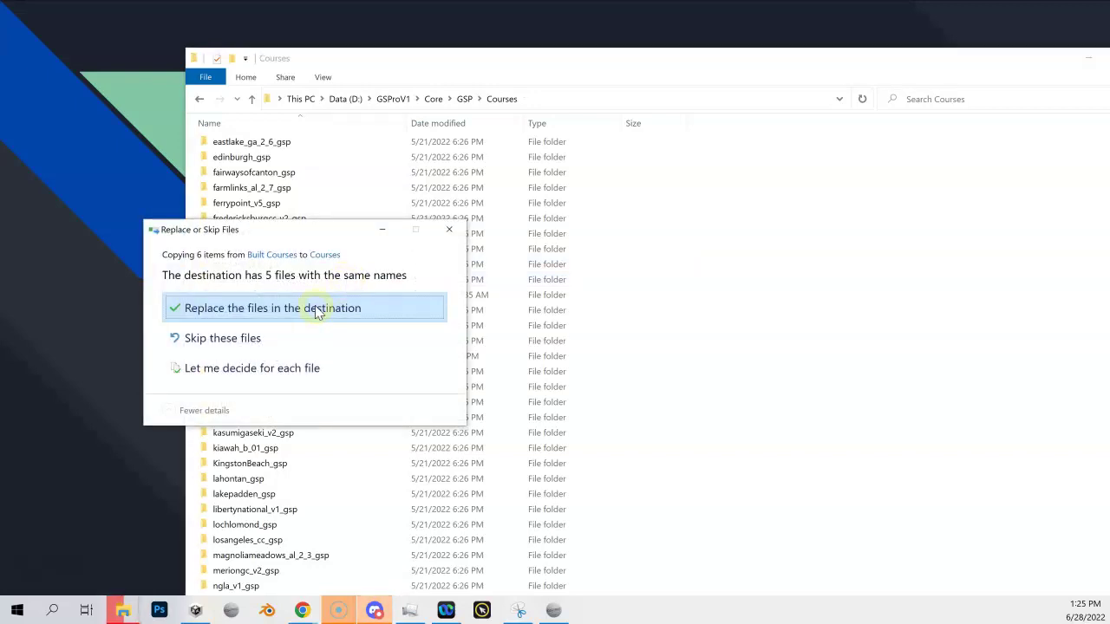
pyautogui.click(316, 310)
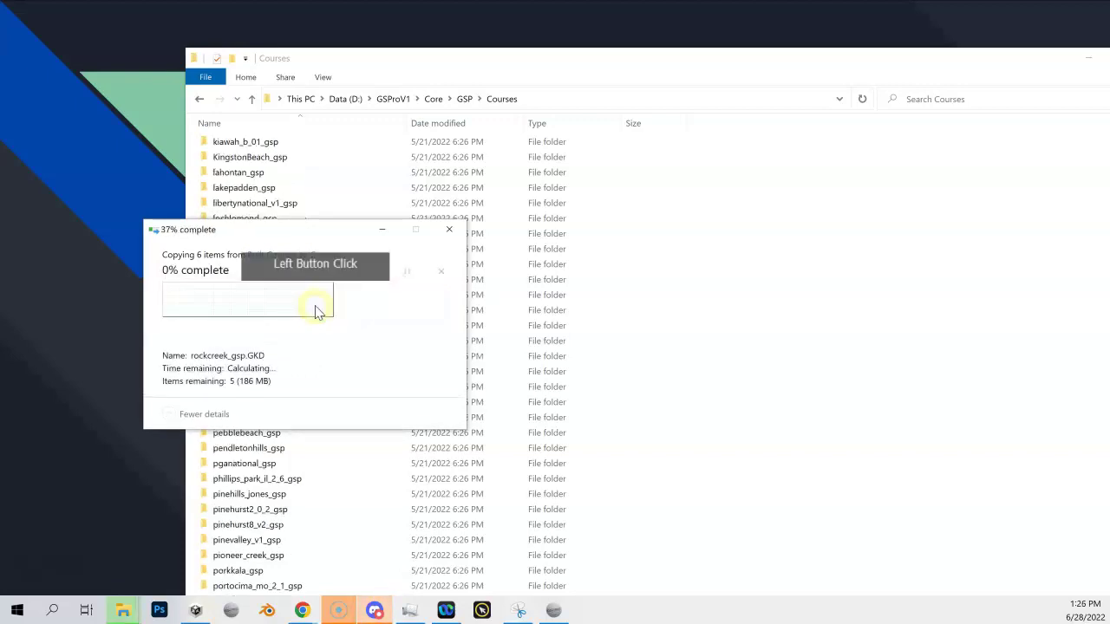
pyautogui.scroll(-6, 323, 323)
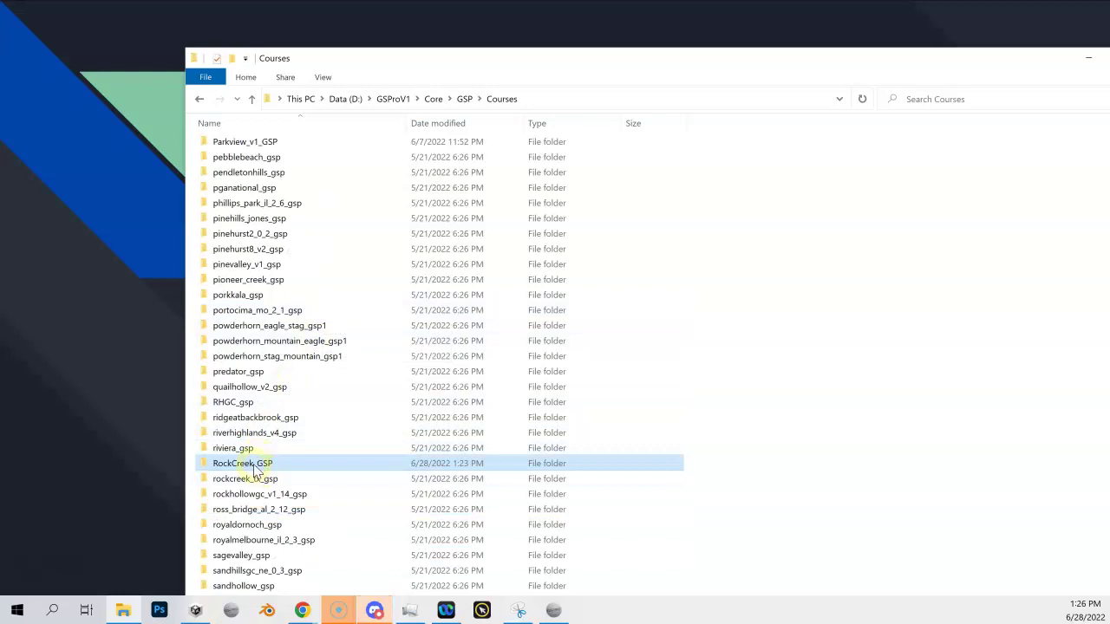
pyautogui.doubleClick(254, 469)
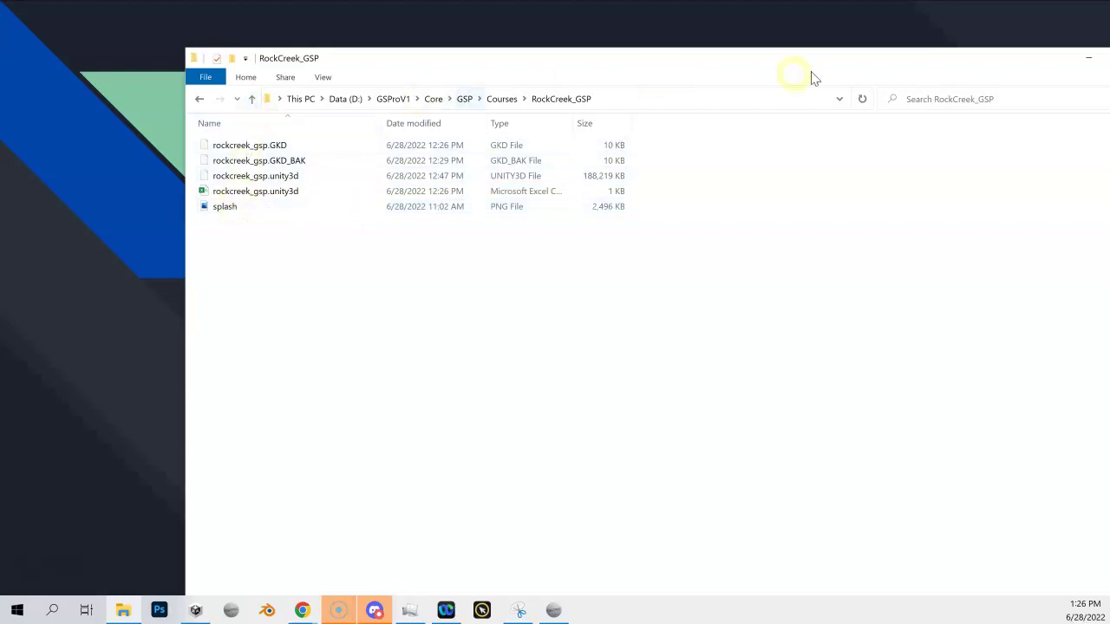
# Step: Minimize Explorer, launch GSPro from the taskbar, and Play with the current configuration
pyautogui.click(1084, 65)
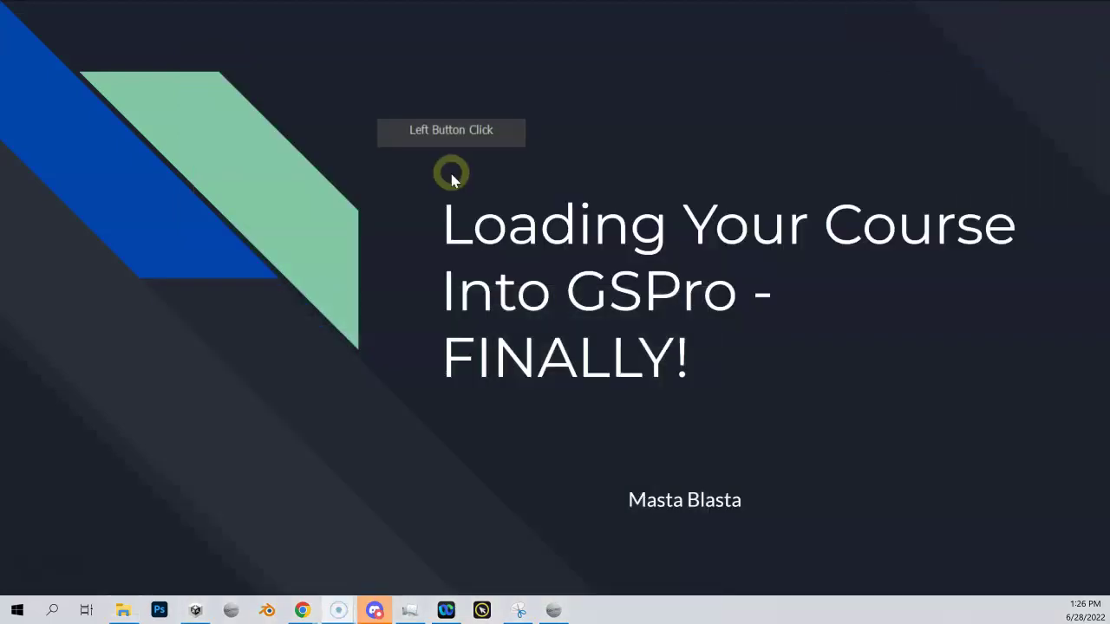
pyautogui.click(562, 611)
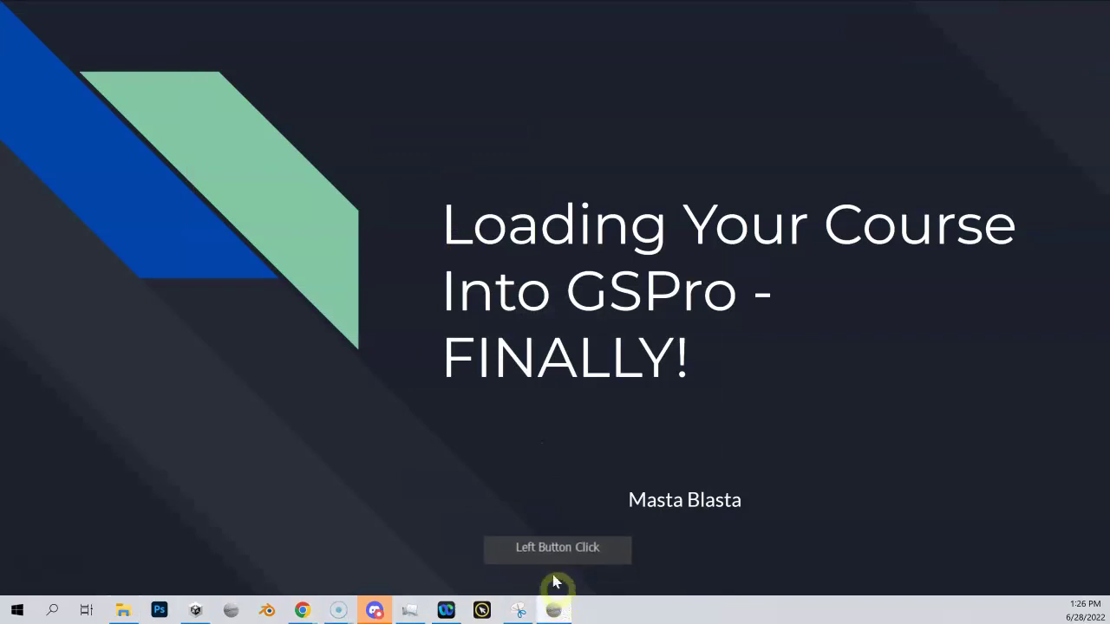
pyautogui.moveTo(595, 207); pyautogui.dragTo(643, 154)
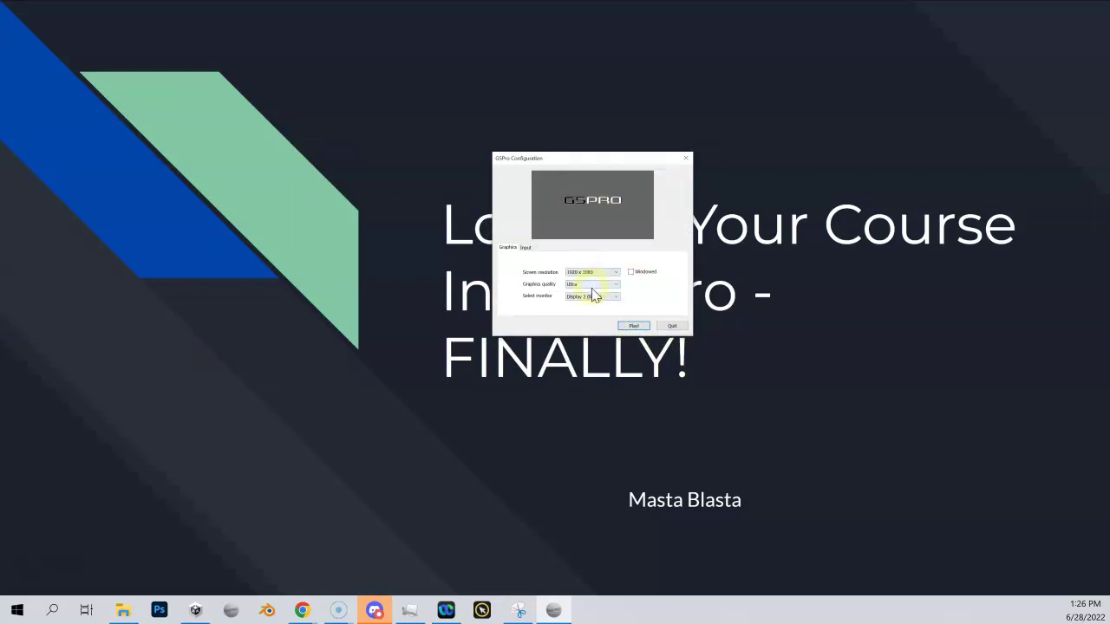
pyautogui.click(634, 326)
pyautogui.click(384, 240)
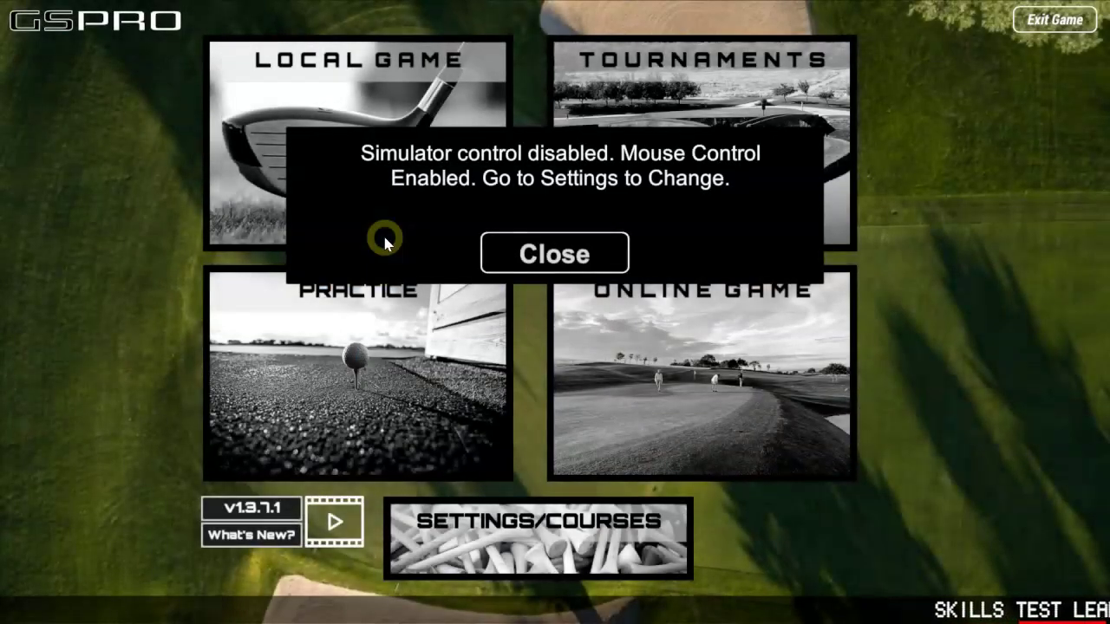
# Step: Dismiss the mouse-control notice and go to the Game tab of Settings/Courses
pyautogui.click(524, 253)
pyautogui.click(530, 531)
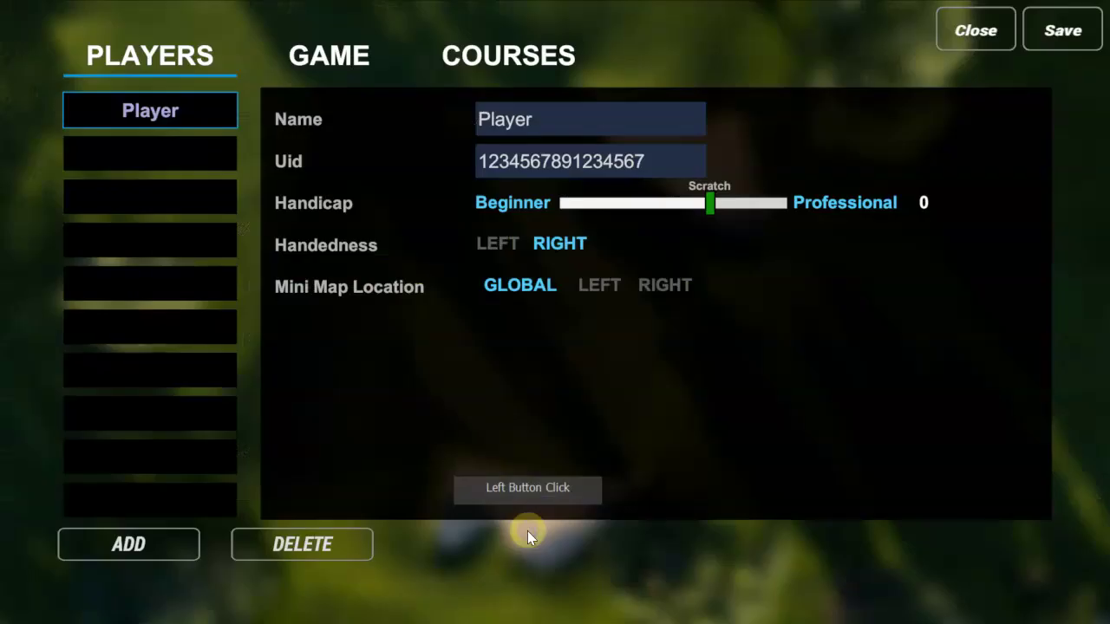
pyautogui.click(461, 420)
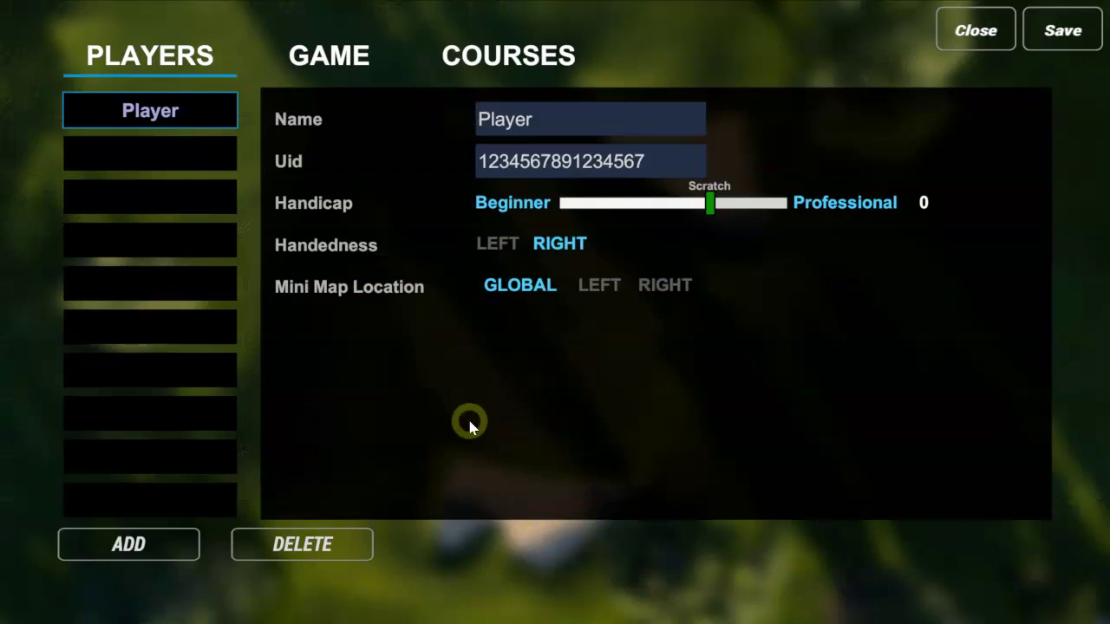
pyautogui.click(498, 57)
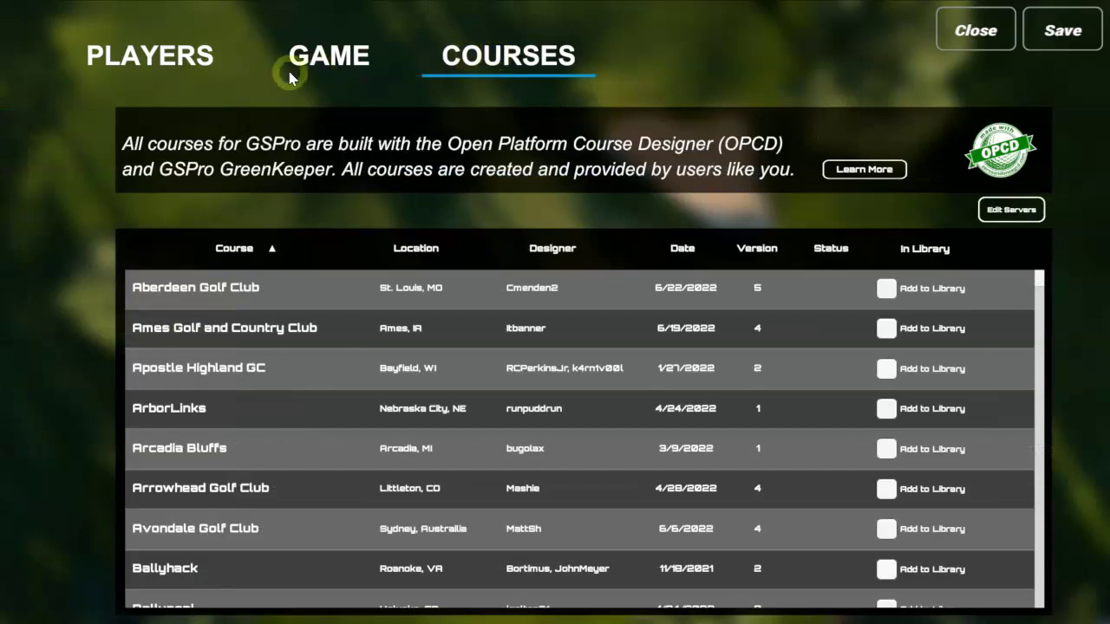
pyautogui.click(334, 55)
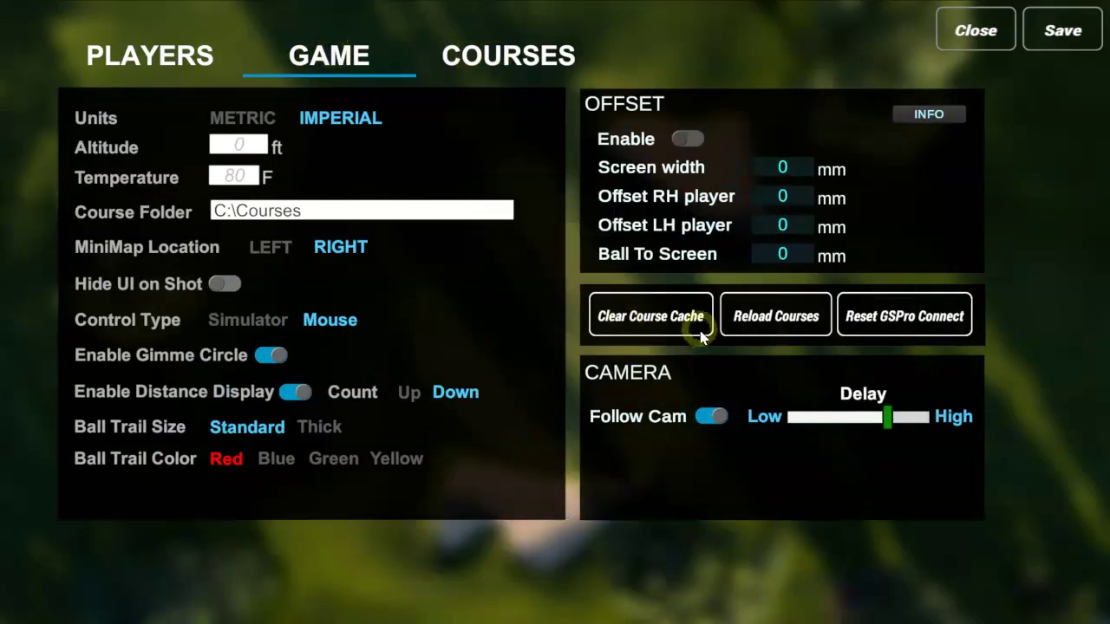
# Step: Clear the course cache and reload courses, repeating until the new course is picked up
pyautogui.click(690, 321)
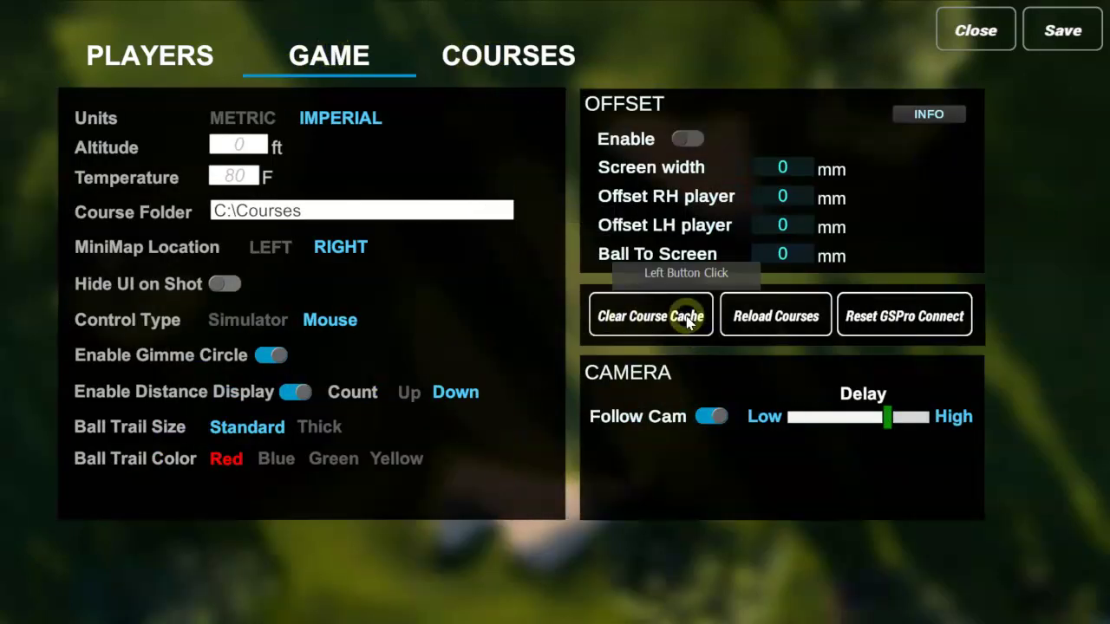
pyautogui.click(760, 319)
pyautogui.click(668, 323)
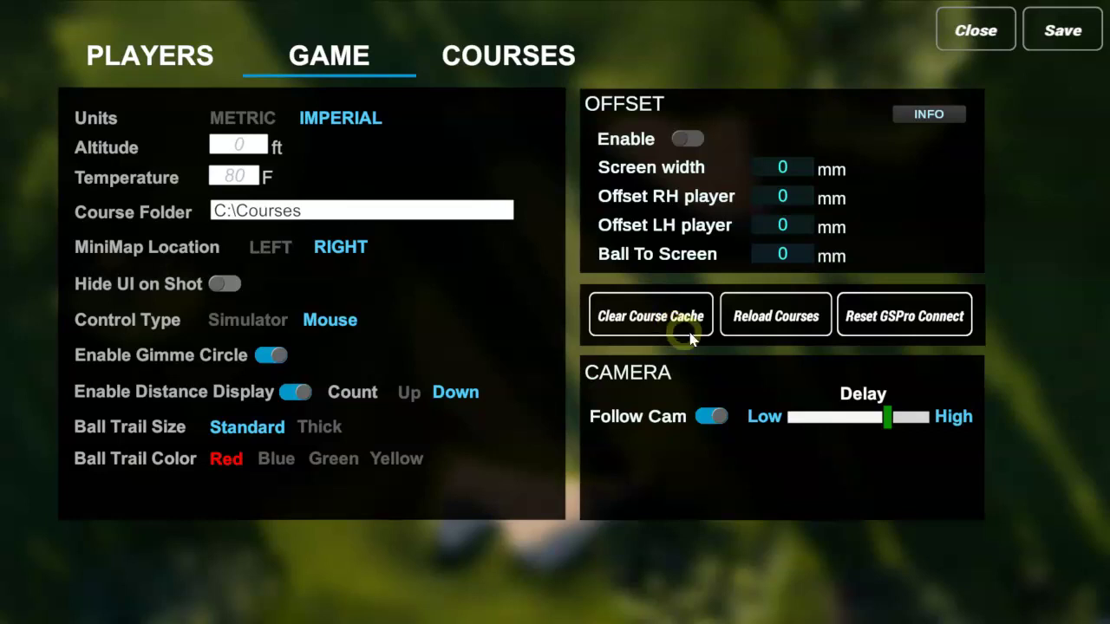
pyautogui.click(659, 319)
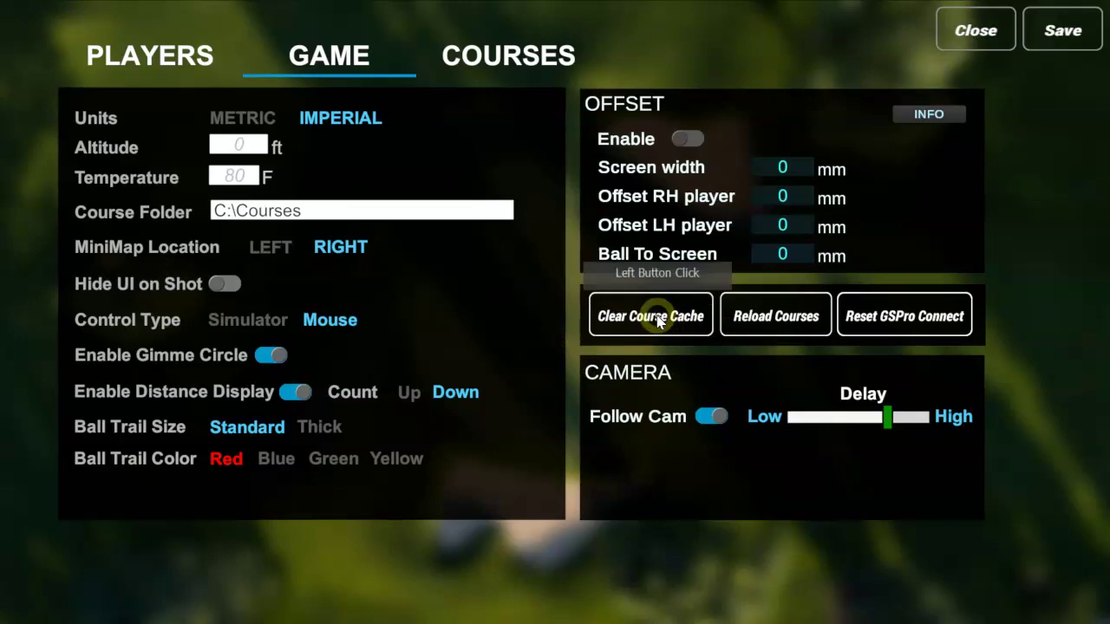
pyautogui.click(738, 319)
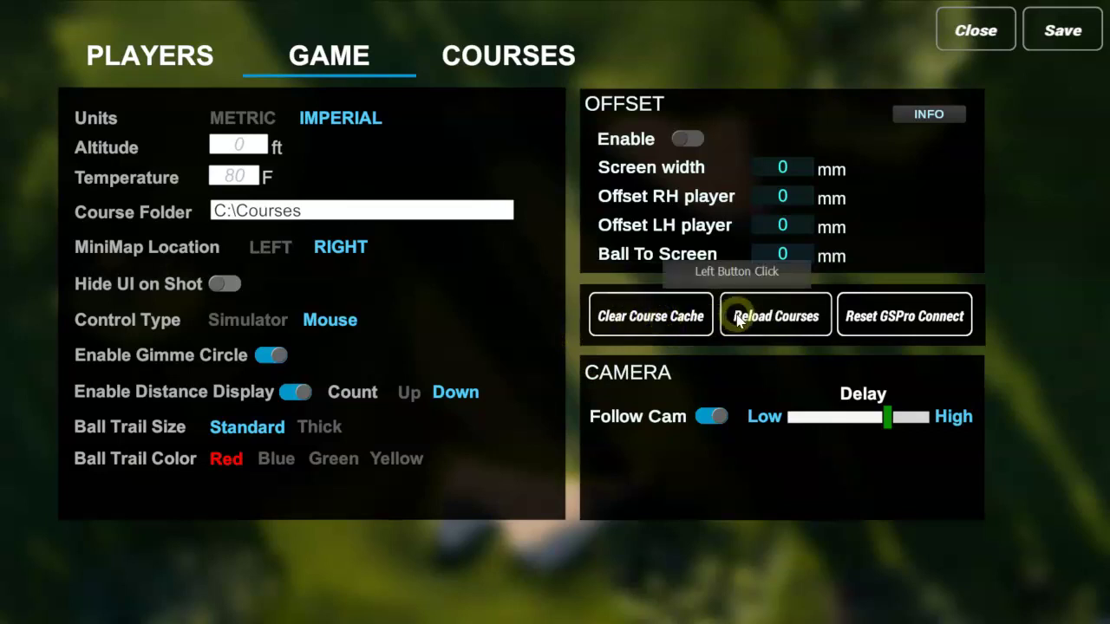
pyautogui.click(646, 318)
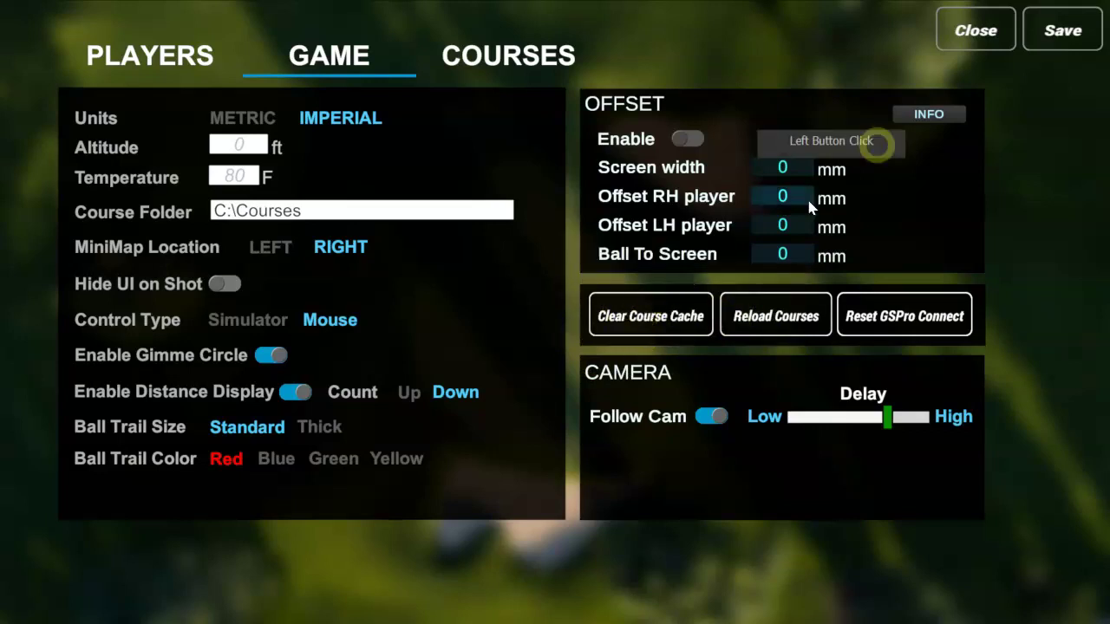
# Step: Reopen the Game settings, confirm Control Type is Mouse, then save and exit
pyautogui.click(971, 32)
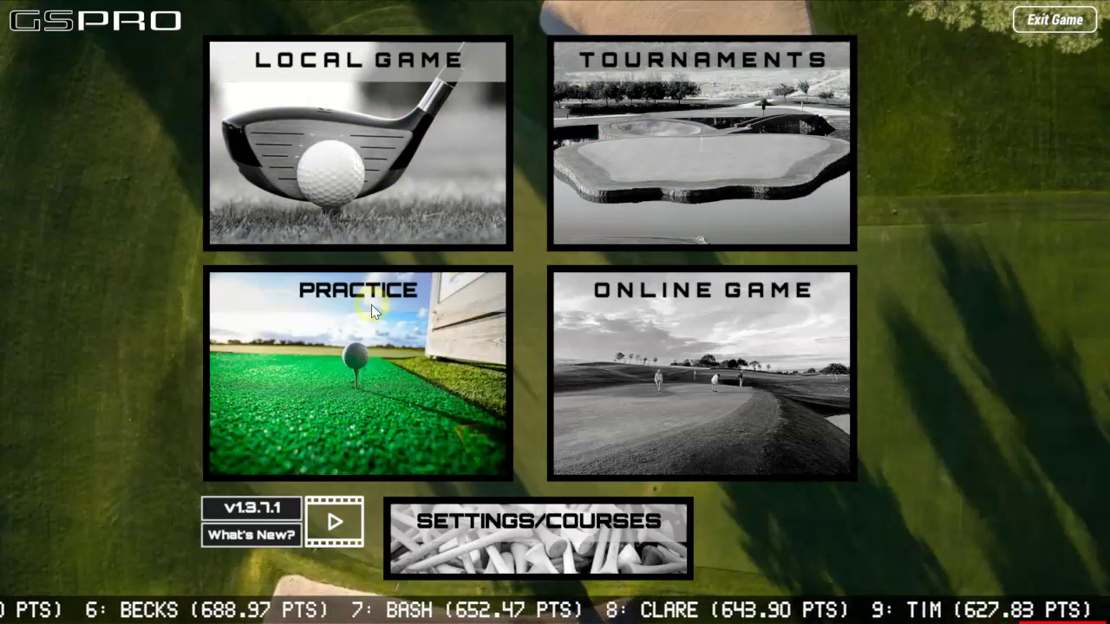
pyautogui.click(530, 527)
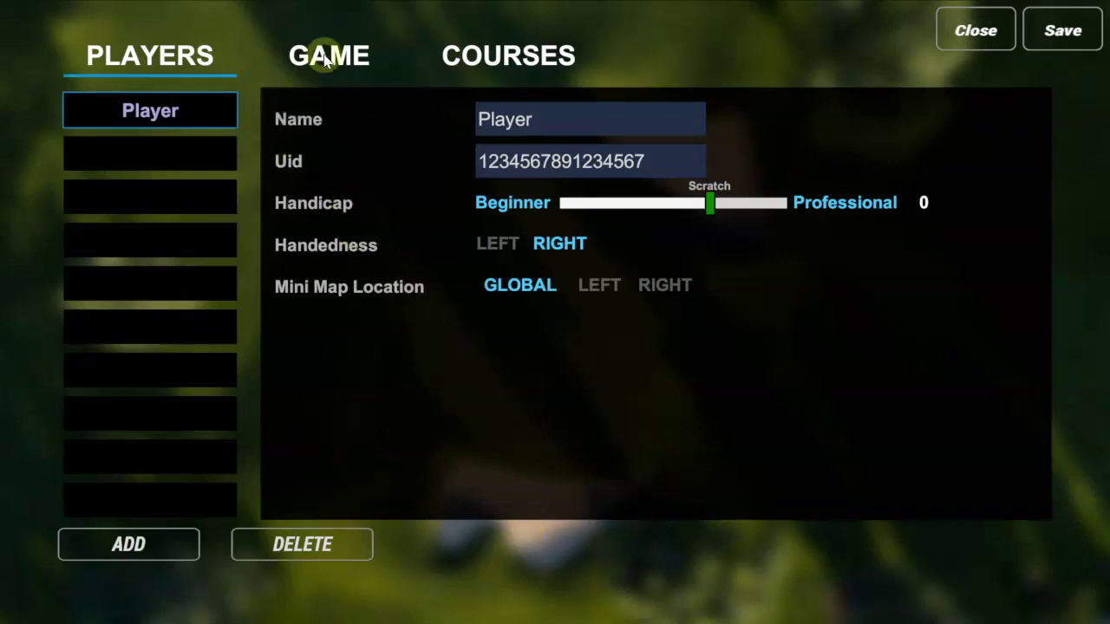
pyautogui.click(327, 59)
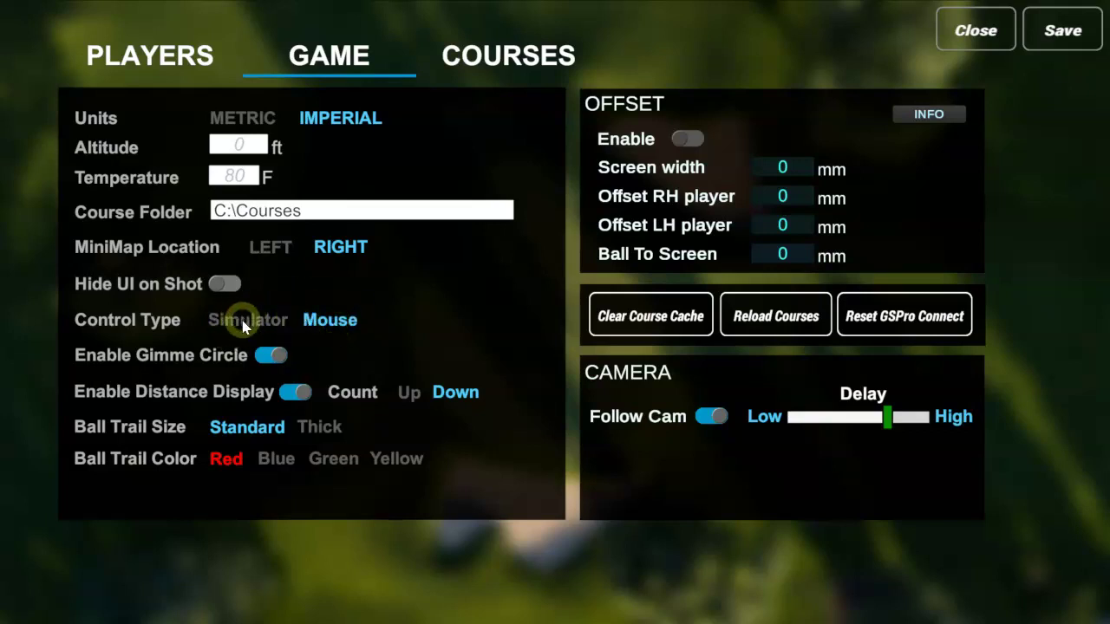
pyautogui.click(339, 324)
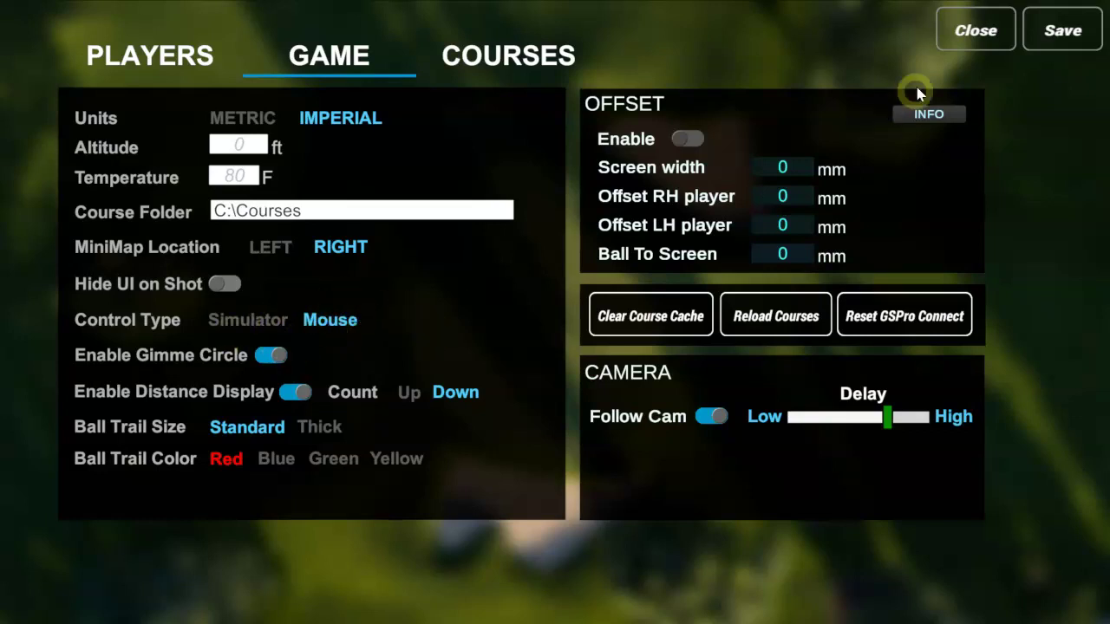
pyautogui.click(972, 32)
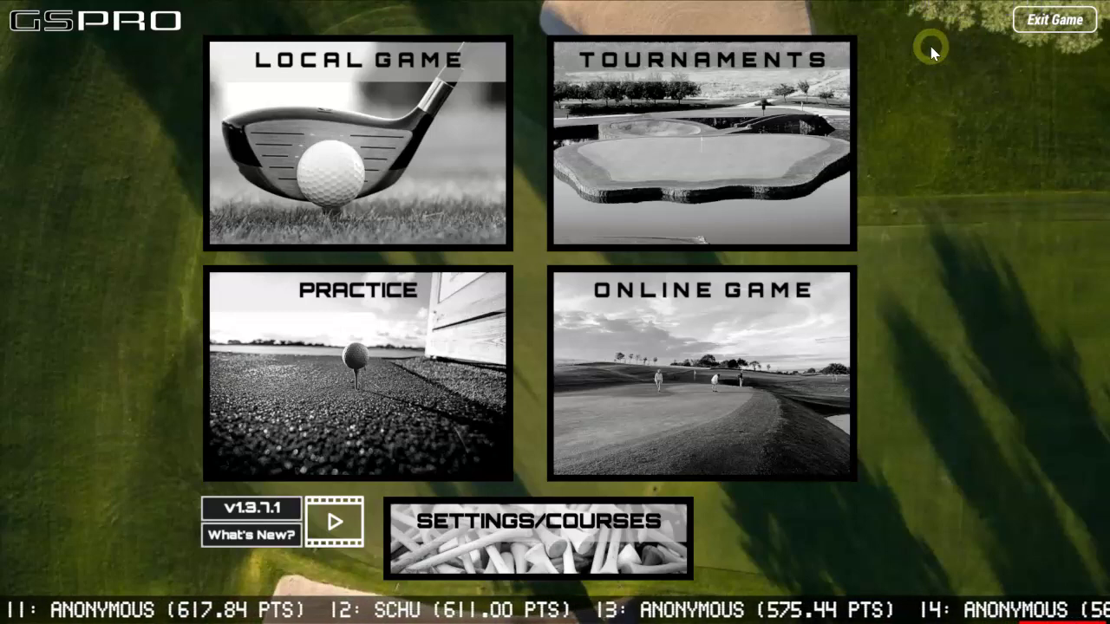
# Step: Choose Practice > On Course Practice and select the Rock Creek course
pyautogui.click(410, 331)
pyautogui.click(819, 169)
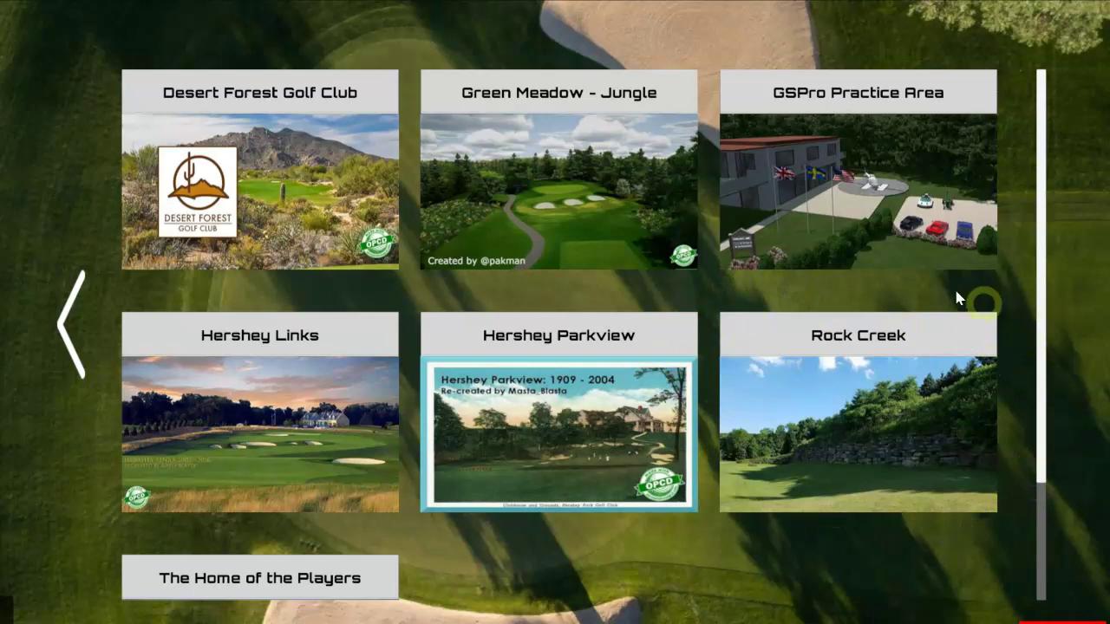
pyautogui.click(901, 414)
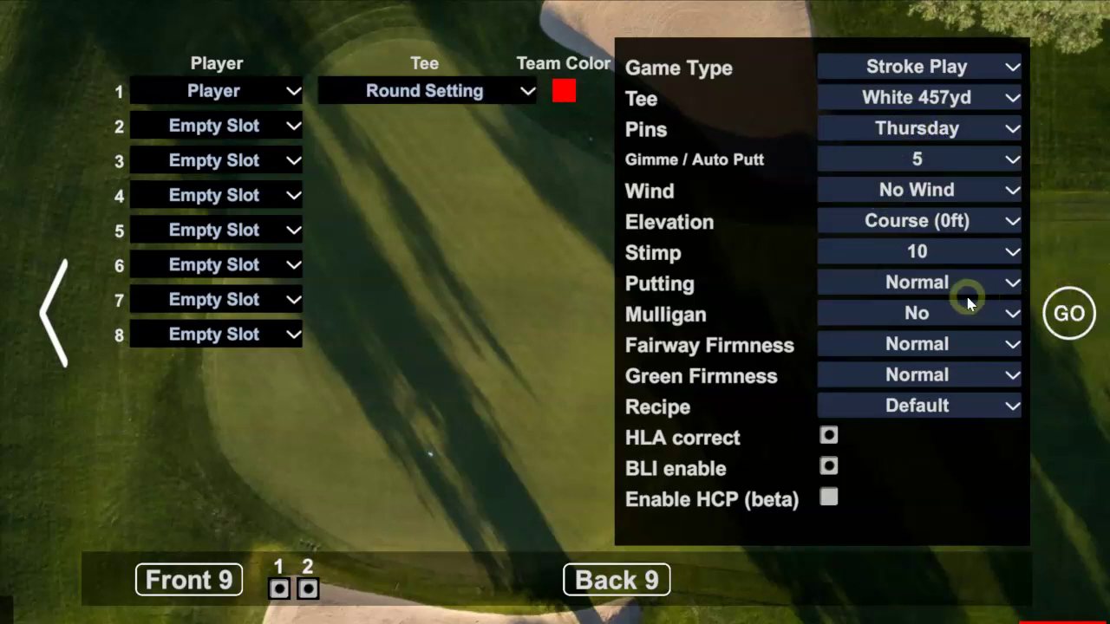
# Step: Start the round with GO and let Rock Creek load to the first tee
pyautogui.click(1068, 312)
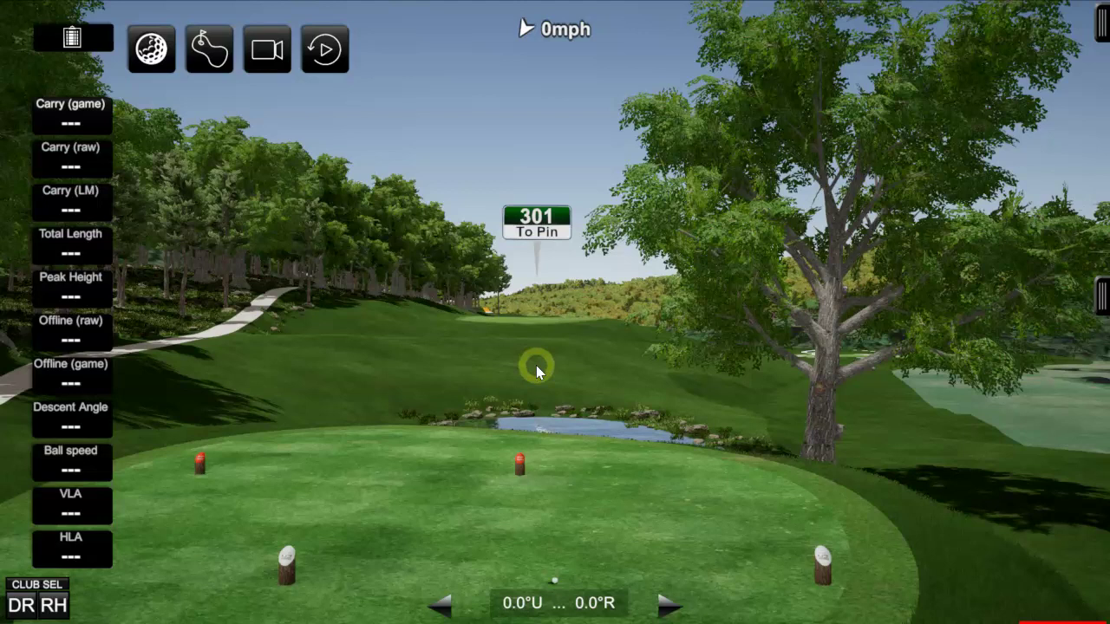
# Step: Turn on the FPS readout and hit a drive carrying 264.2, totaling 285.8 yards
pyautogui.press('f')
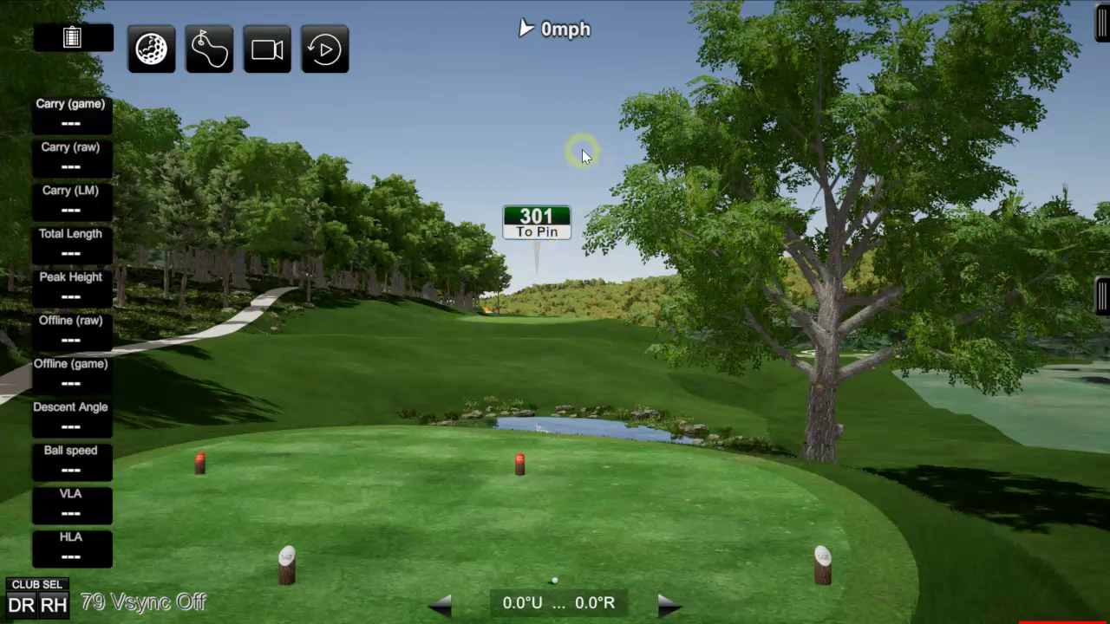
pyautogui.rightClick(562, 89)
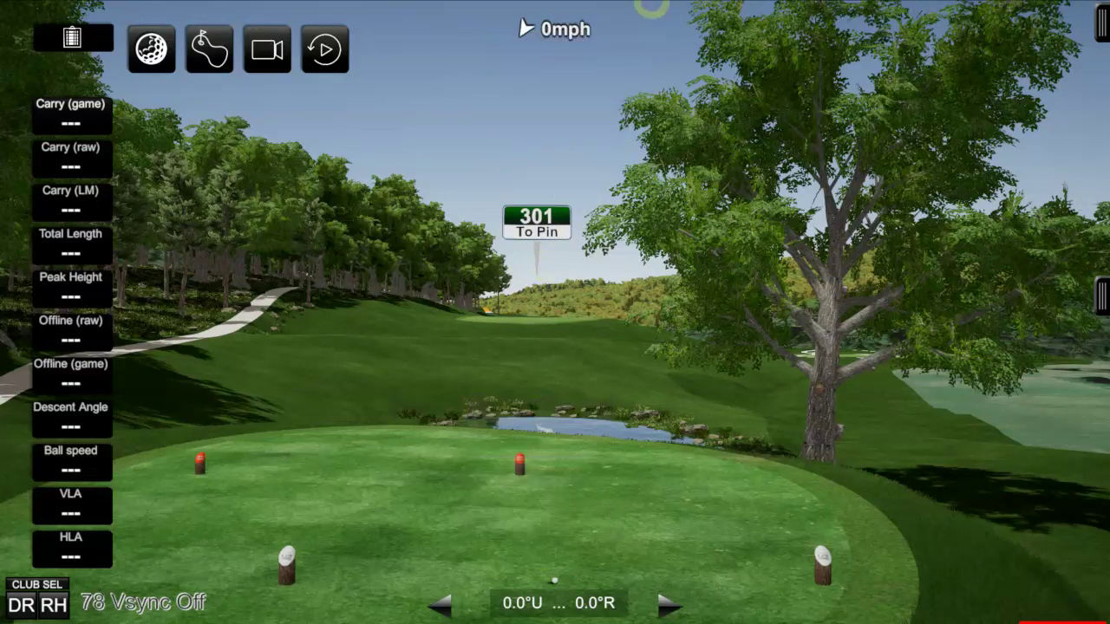
pyautogui.rightClick(553, 119)
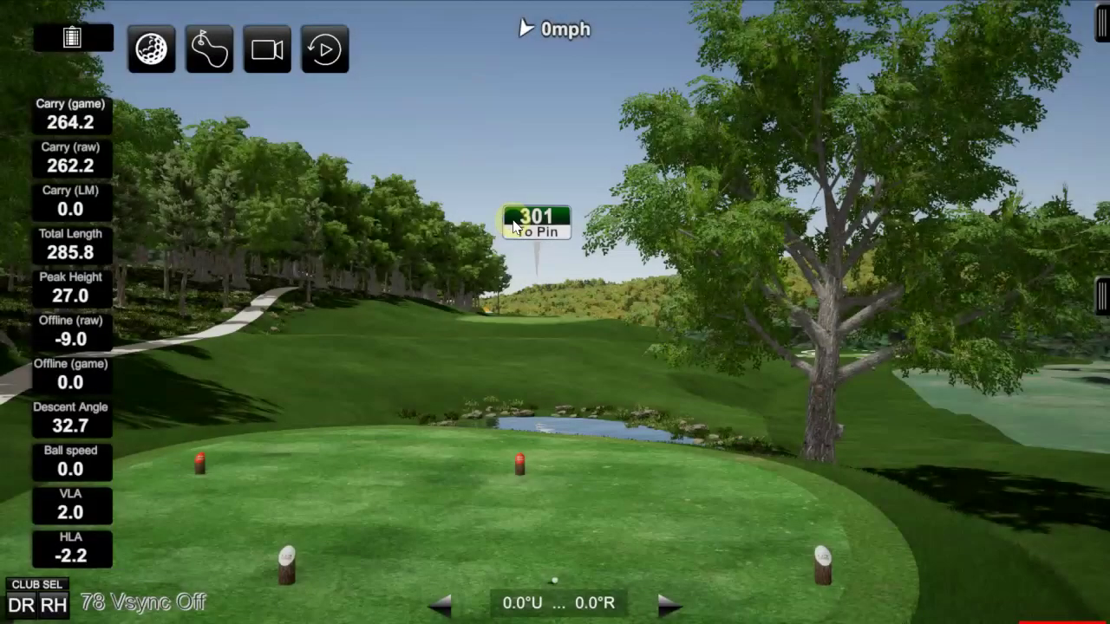
# Step: Use the hole minimap to move the ball onto the first green
pyautogui.click(152, 49)
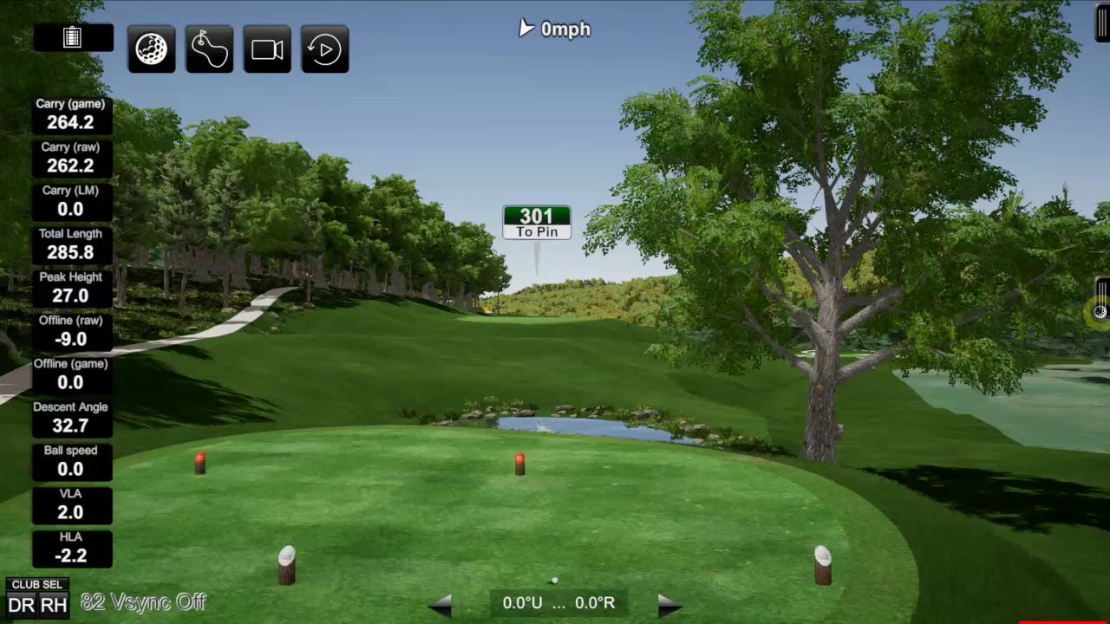
pyautogui.click(1103, 300)
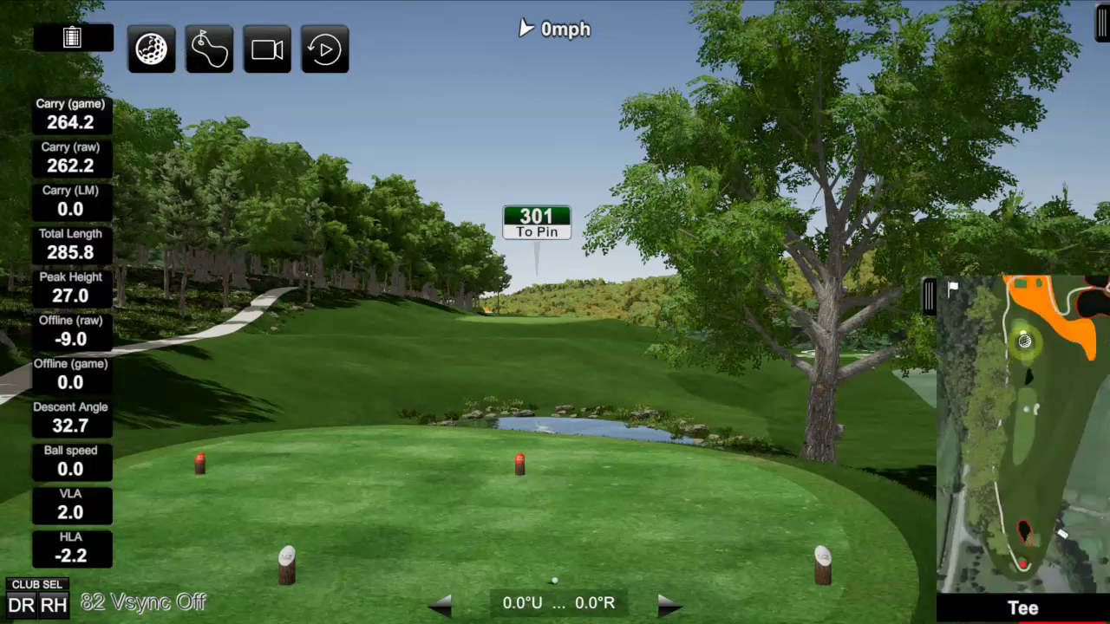
pyautogui.click(1023, 335)
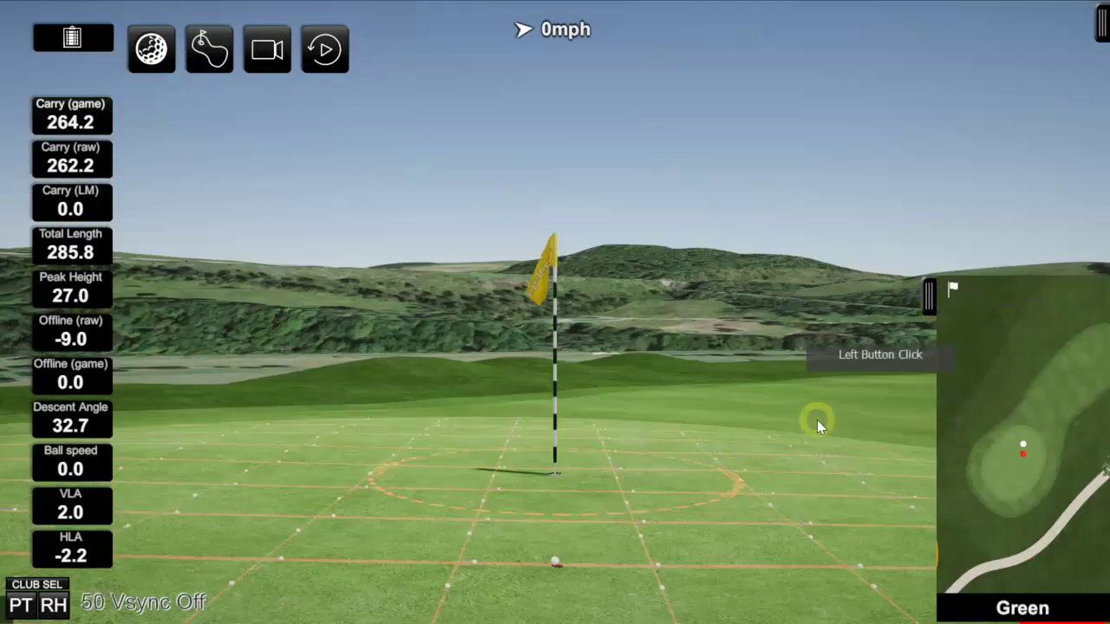
# Step: Hit four short putts toward the hole, the last totaling 3.0
pyautogui.rightClick(554, 509)
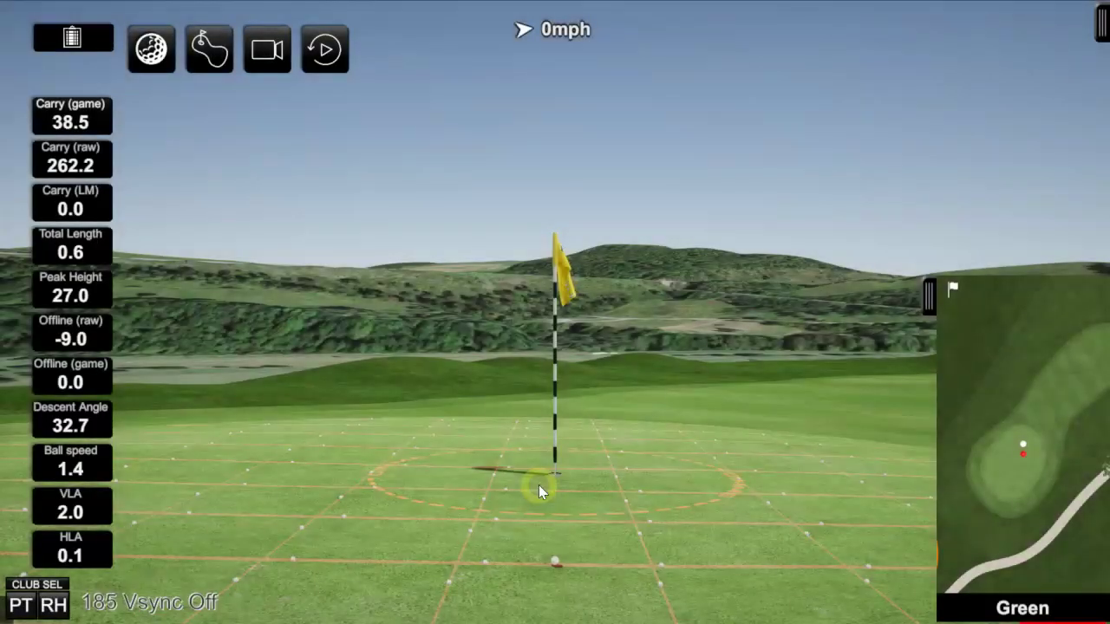
pyautogui.rightClick(545, 550)
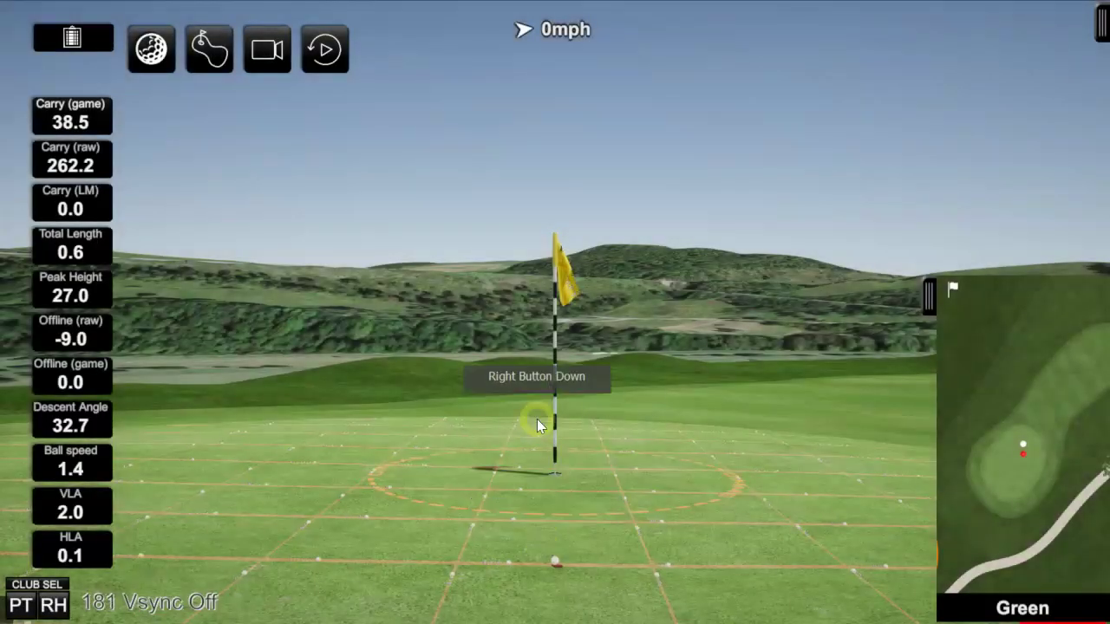
pyautogui.rightClick(540, 518)
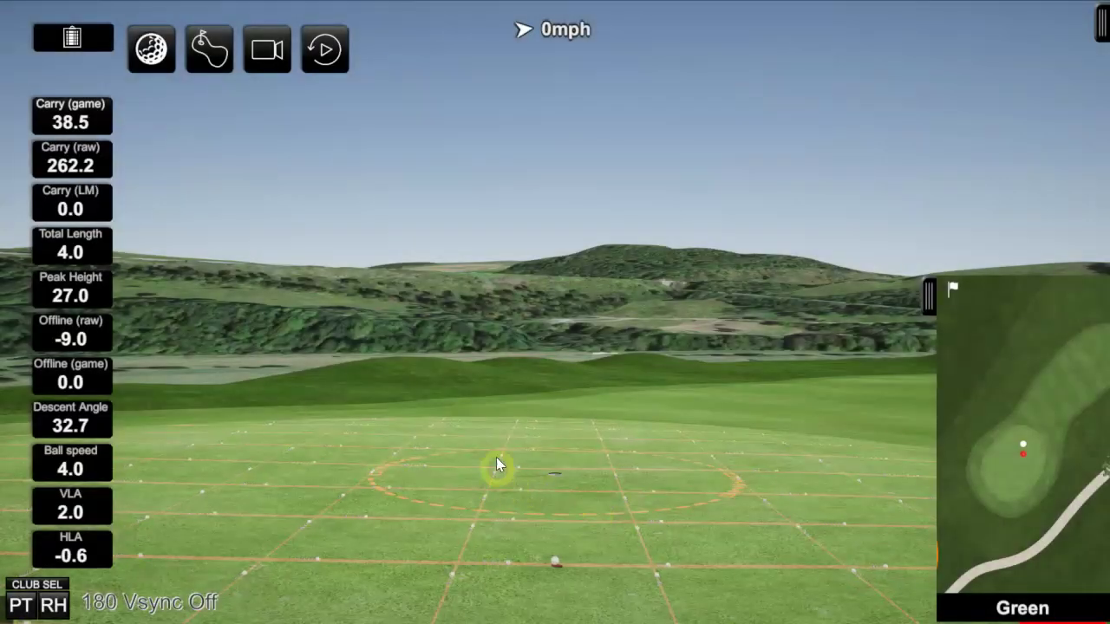
pyautogui.rightClick(536, 552)
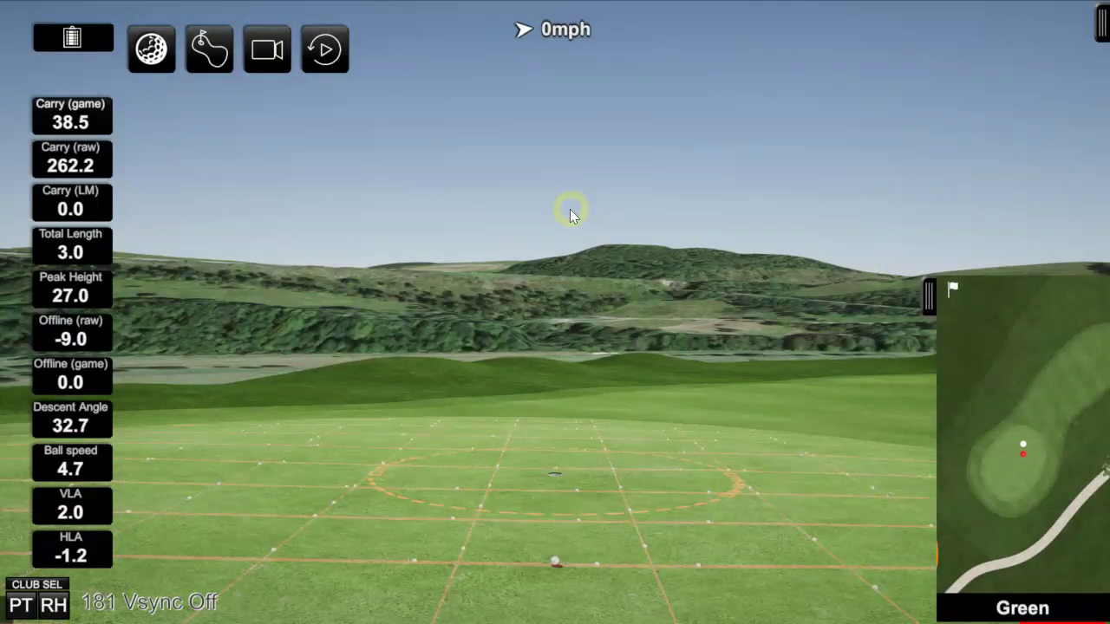
# Step: Switch to hole 2 and hit tee shots over the water, 150 yards to the pin
pyautogui.click(209, 52)
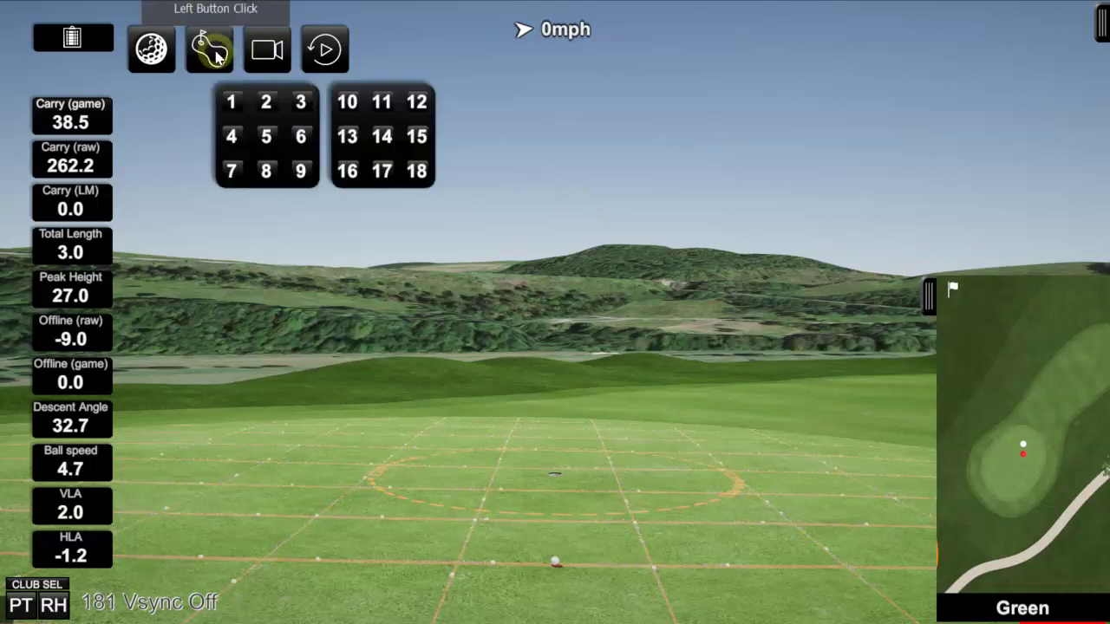
pyautogui.click(267, 103)
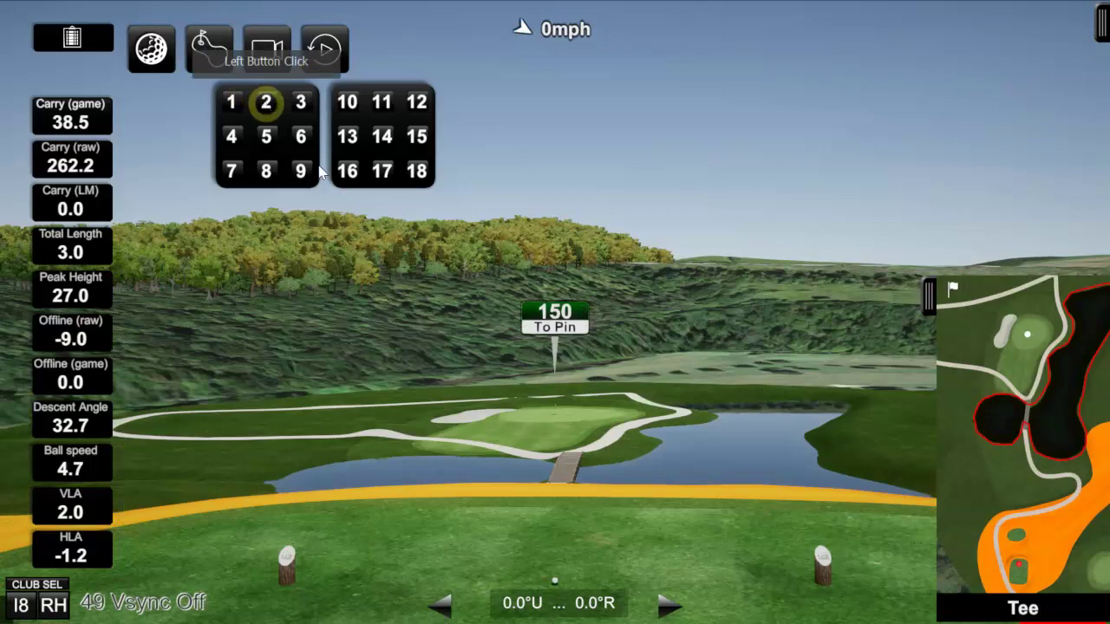
pyautogui.rightClick(578, 395)
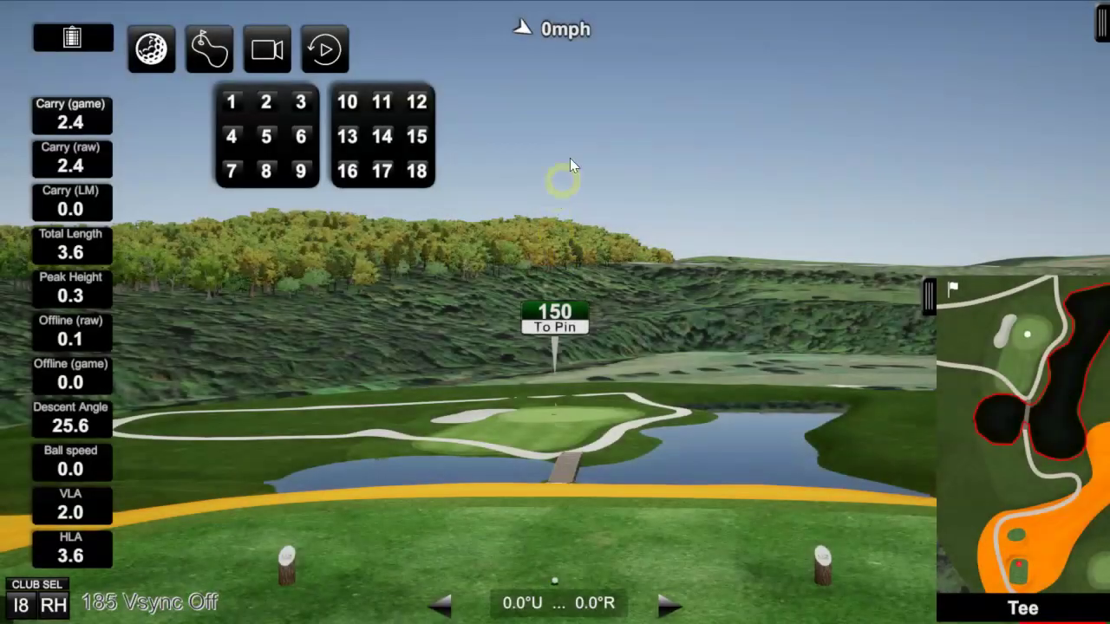
pyautogui.rightClick(592, 527)
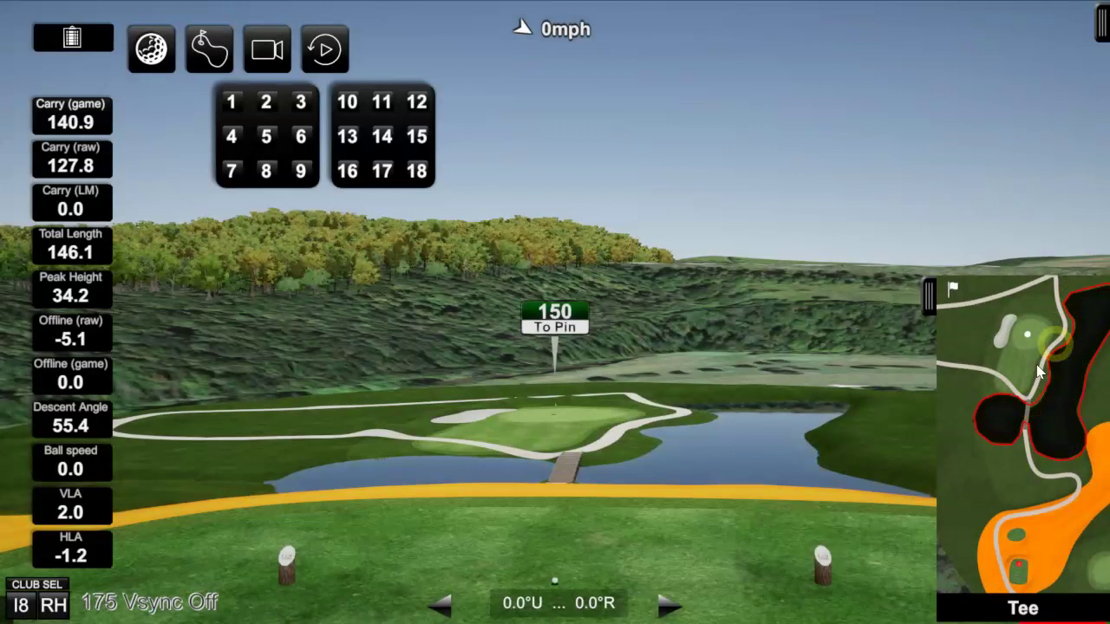
# Step: Aim one shot into the water, then aim back at the green for a 133.9-yard 8-iron shot
pyautogui.click(733, 444)
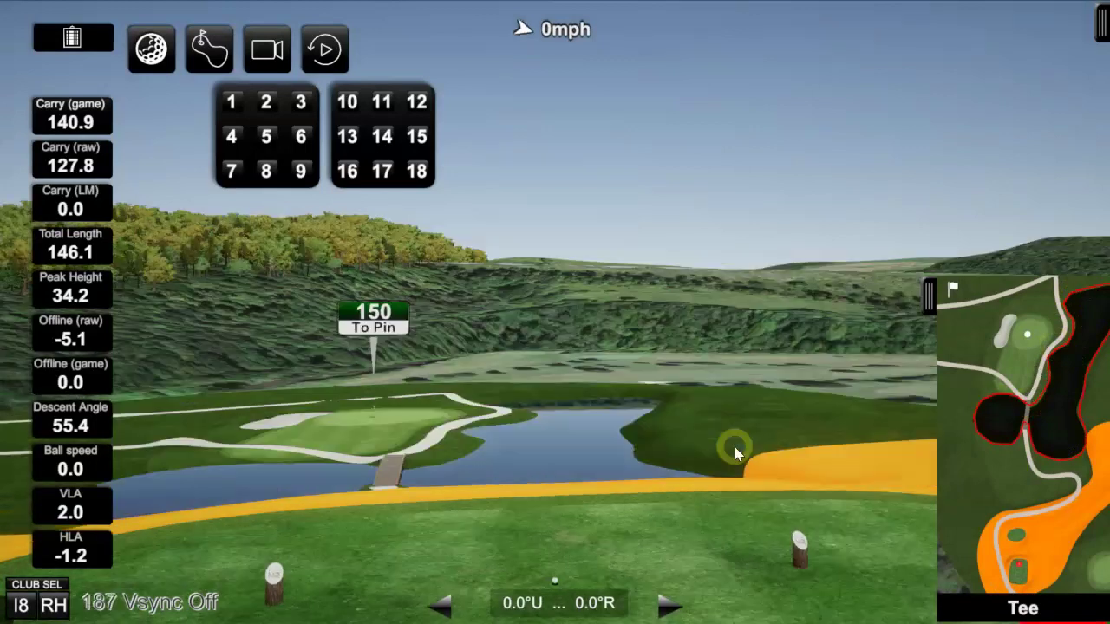
pyautogui.rightClick(600, 544)
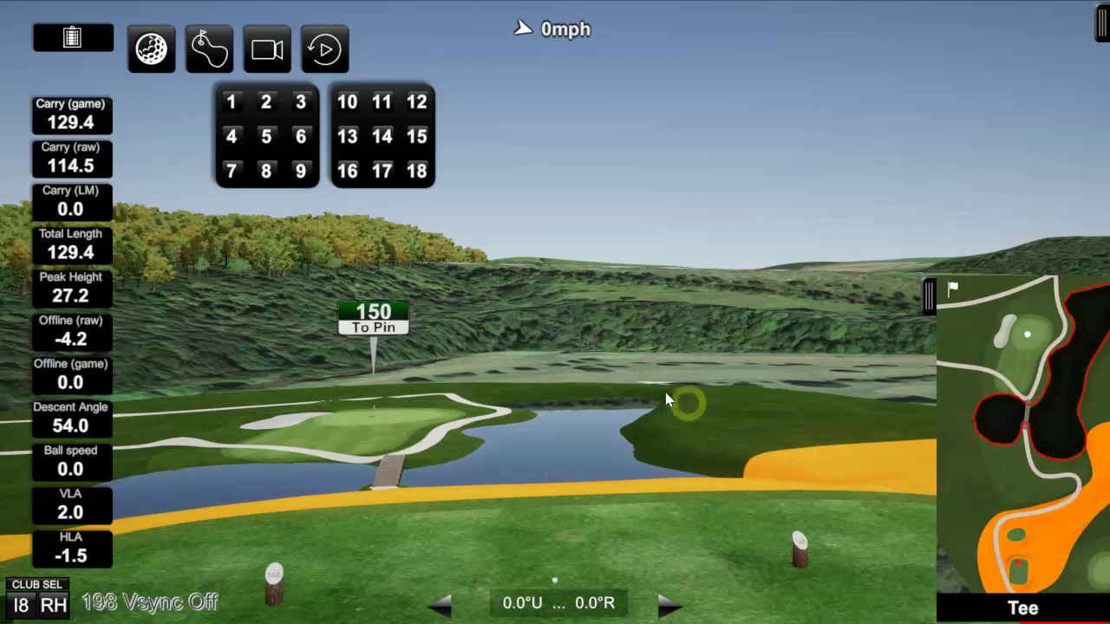
pyautogui.click(377, 410)
pyautogui.rightClick(528, 372)
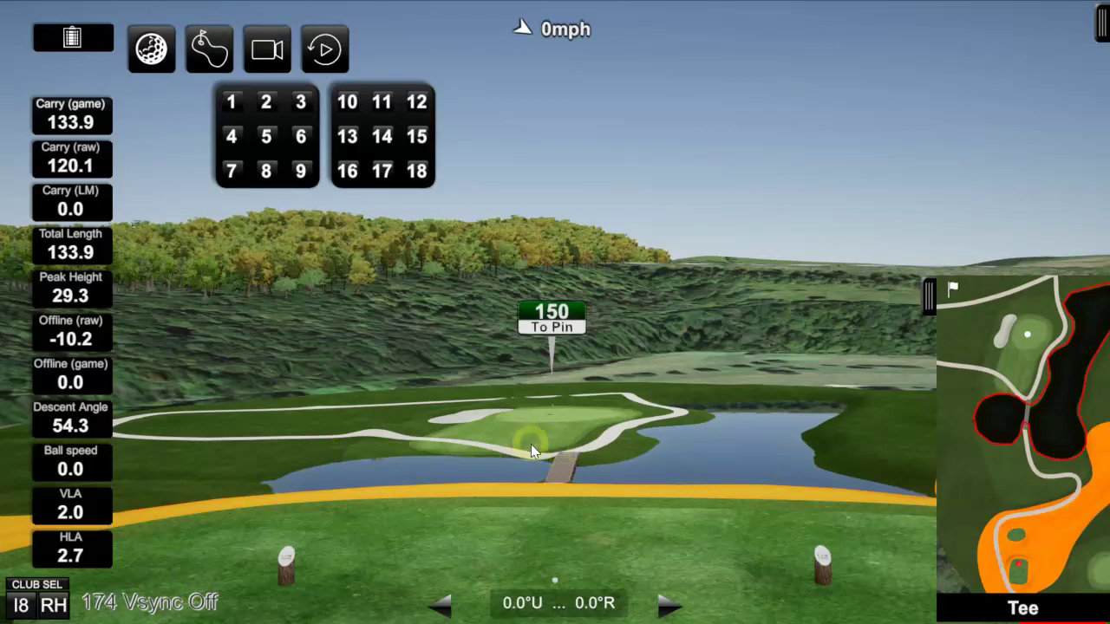
# Step: Back on the 301-yard first hole, drive into the big tree (50.7 yards), then hit another toward the cart path
pyautogui.click(241, 104)
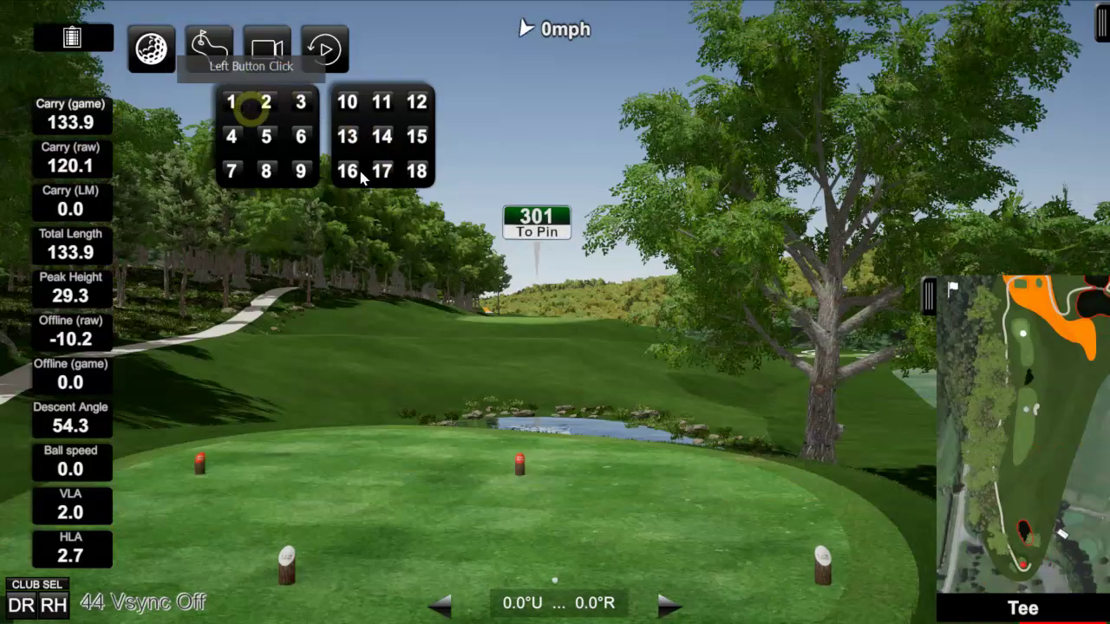
pyautogui.click(703, 295)
pyautogui.click(835, 289)
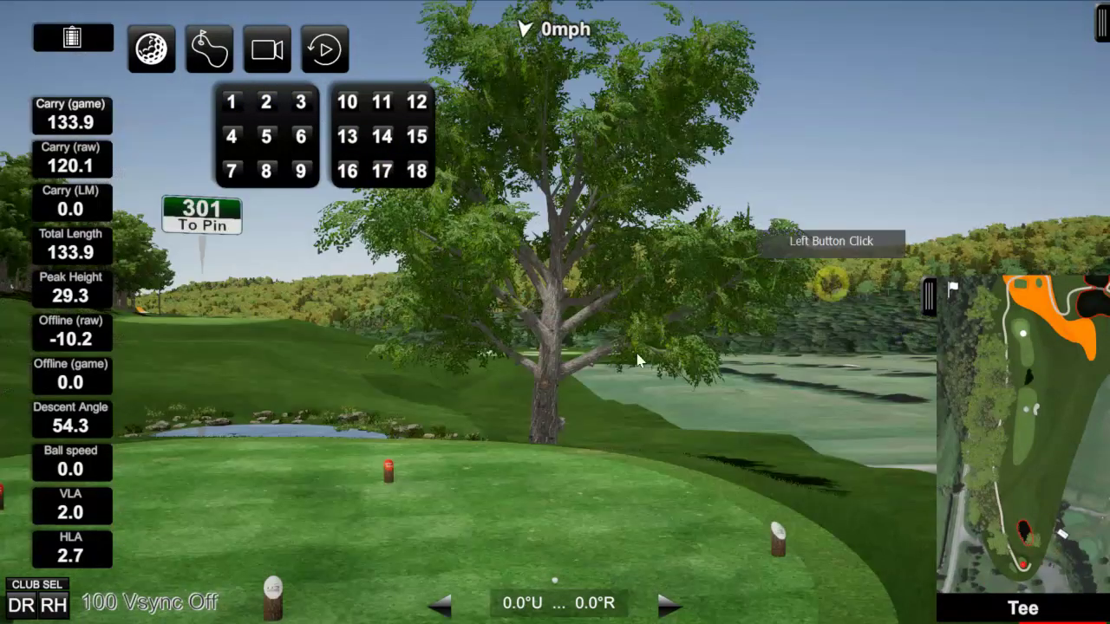
pyautogui.click(548, 299)
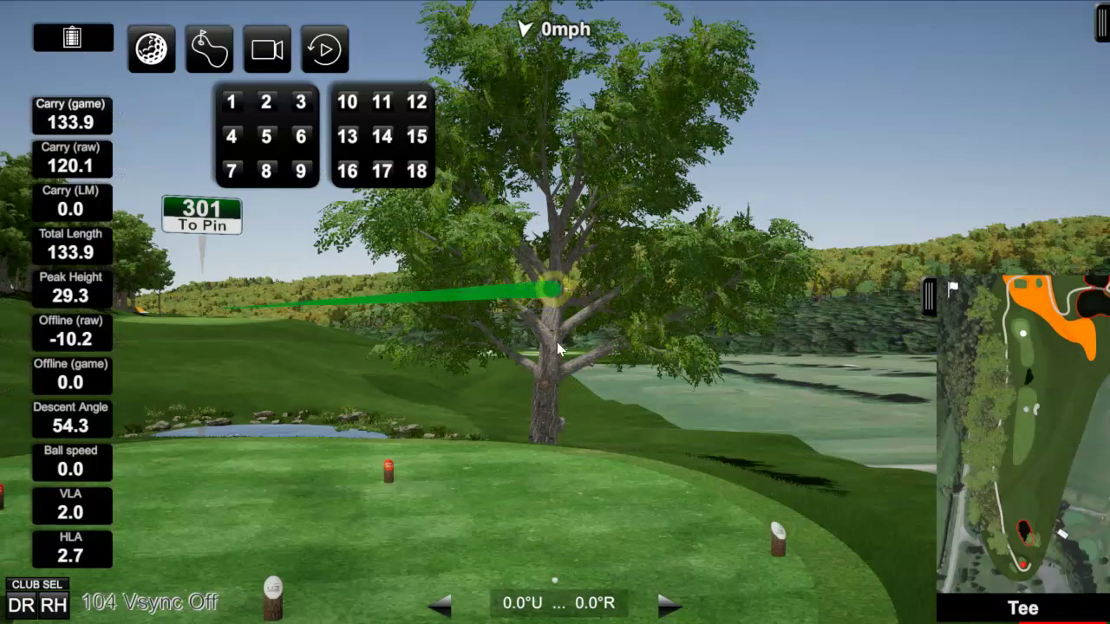
pyautogui.rightClick(527, 19)
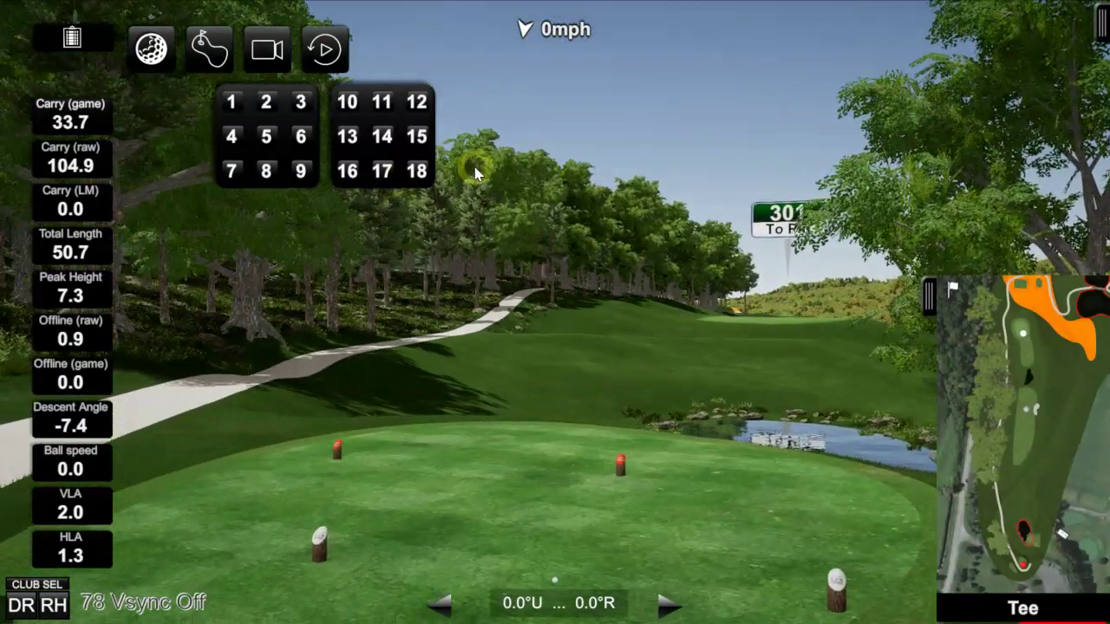
pyautogui.moveTo(479, 438); pyautogui.dragTo(424, 7)
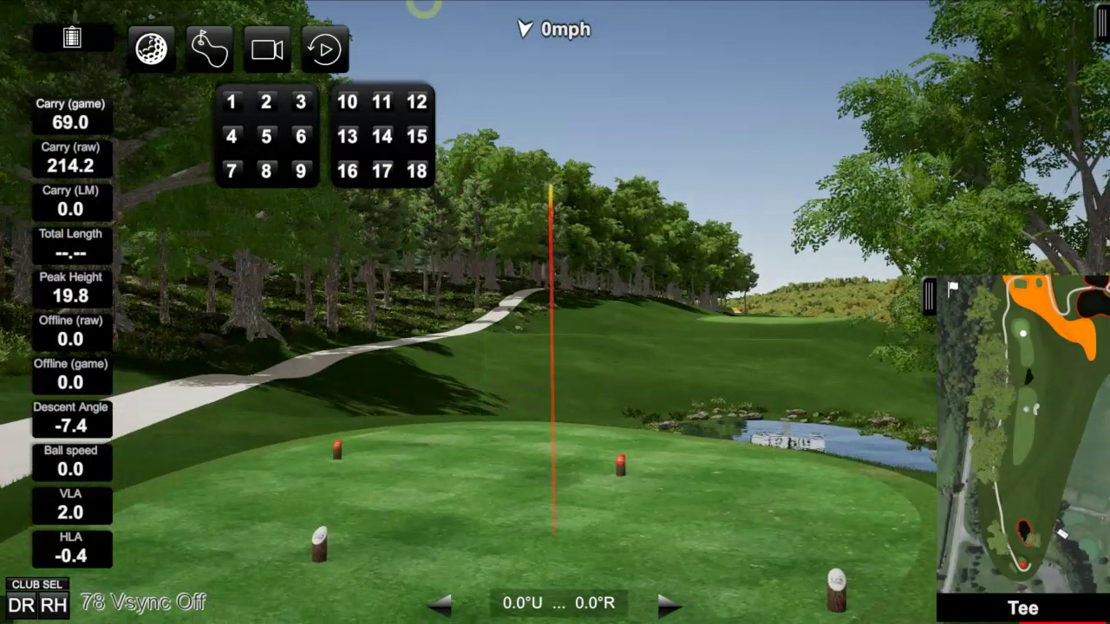